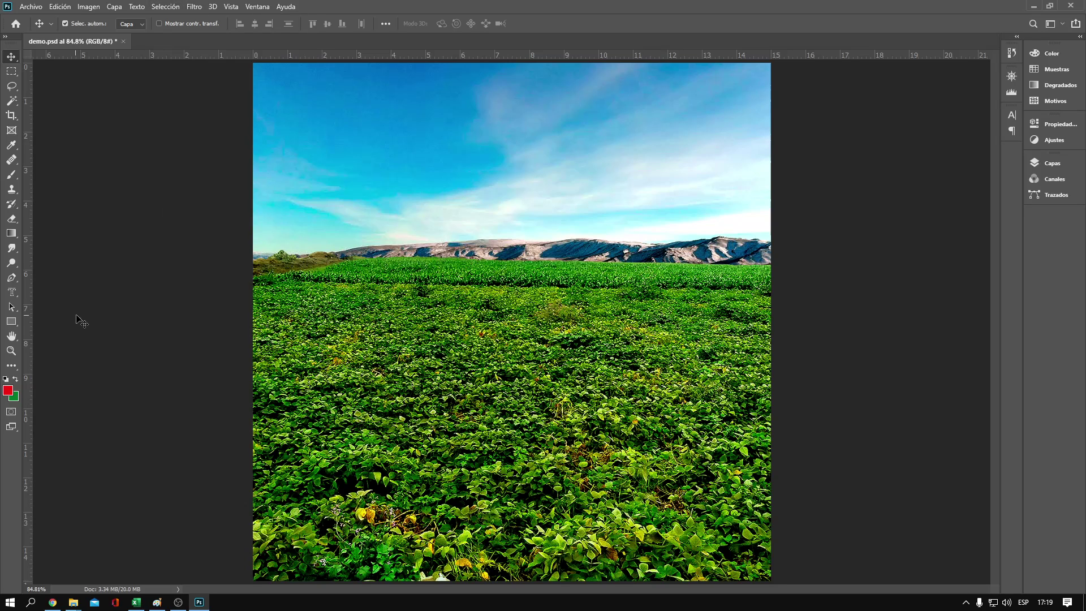
Set the Horizontal Type Mask tool to Adventure 36 pt and start text in the upper-left sky.
click(12, 293)
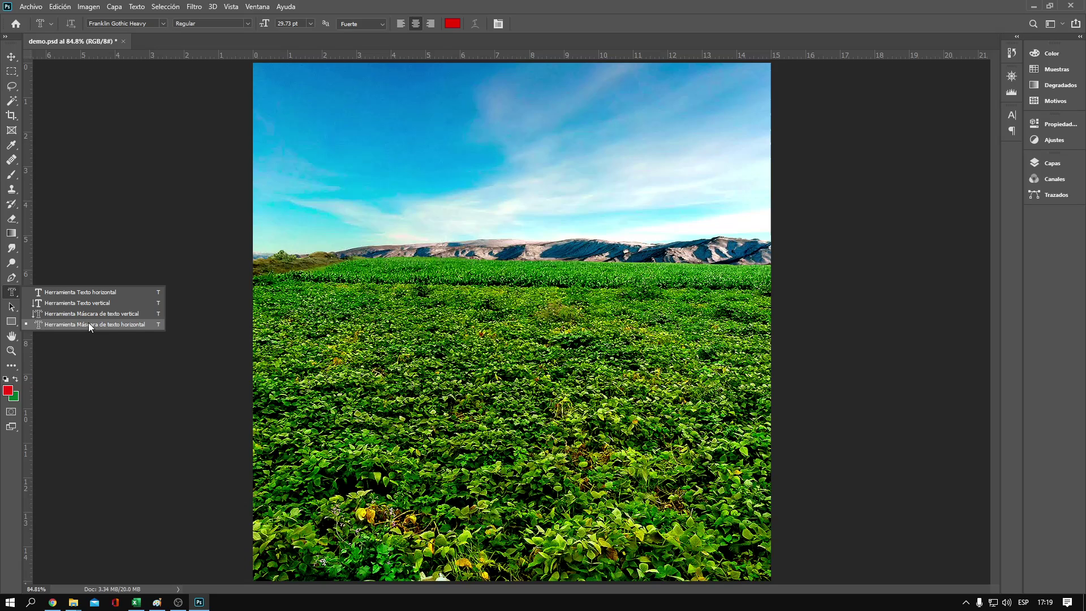
click(88, 324)
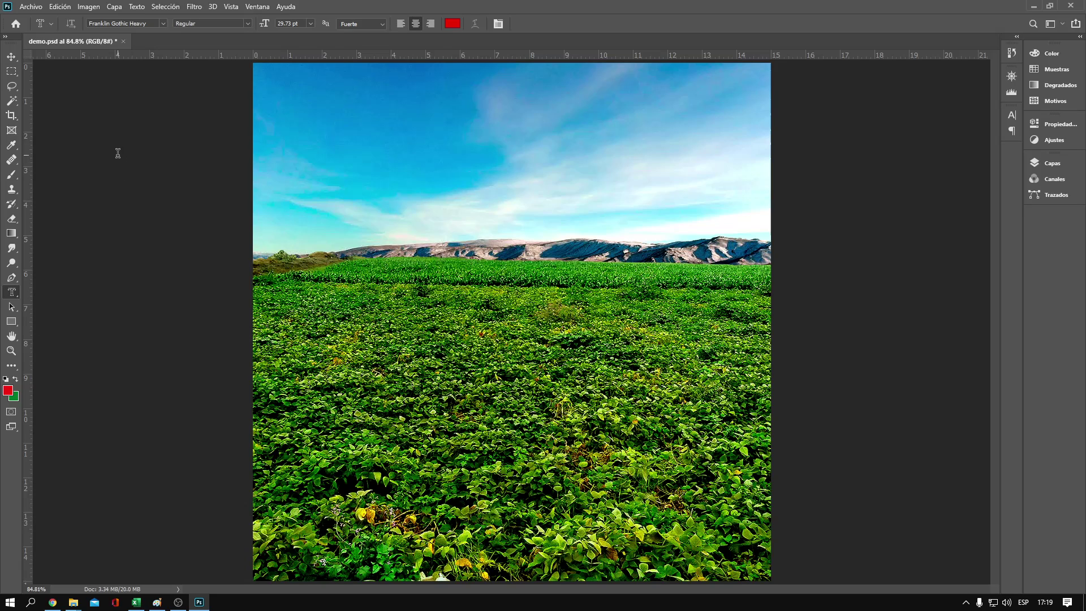
click(164, 22)
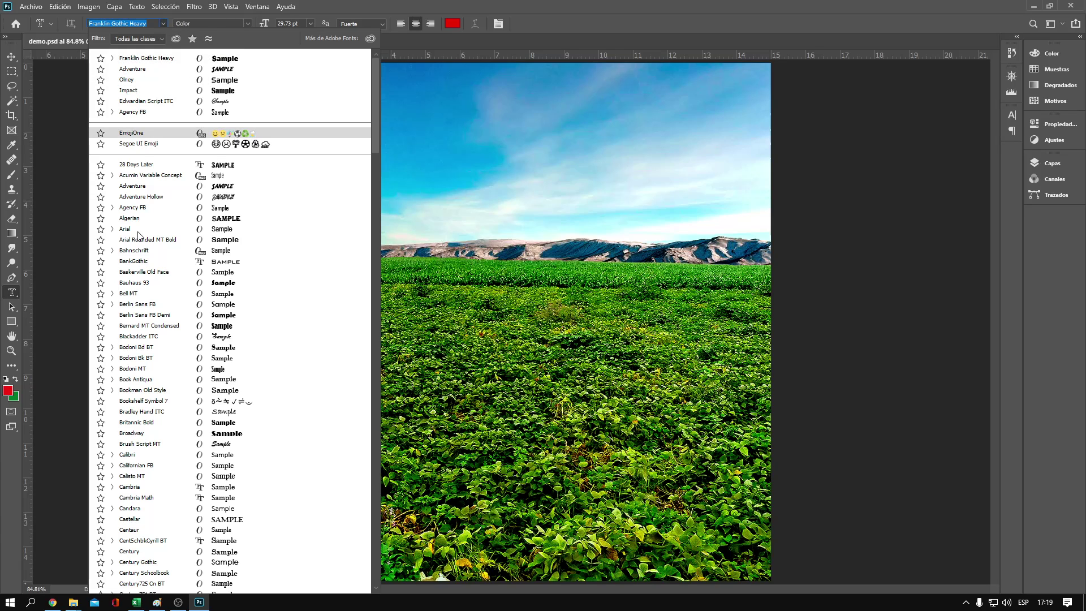
click(157, 68)
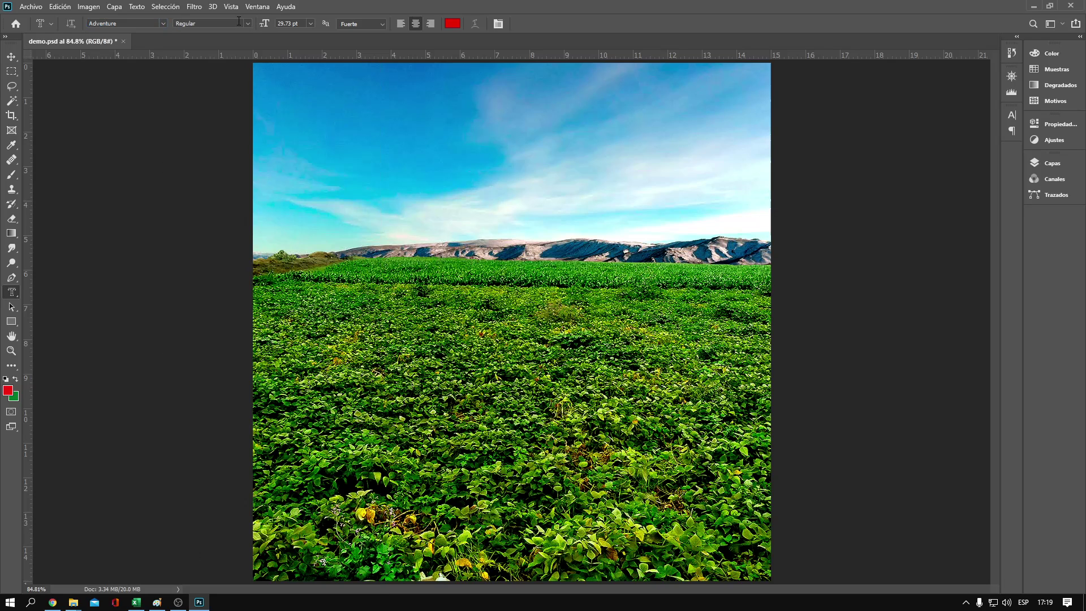
click(311, 23)
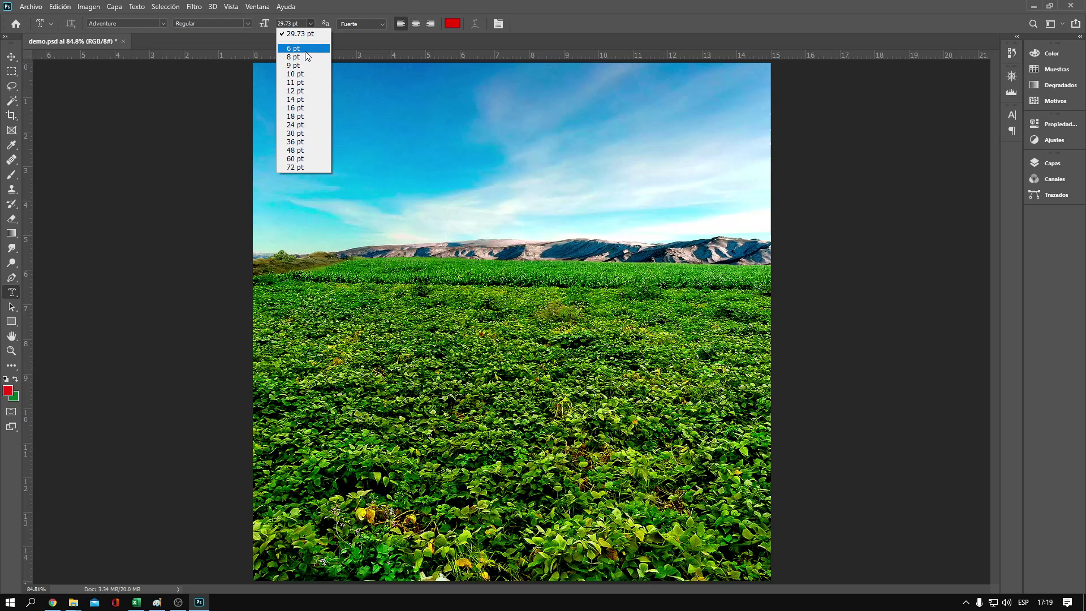
click(304, 142)
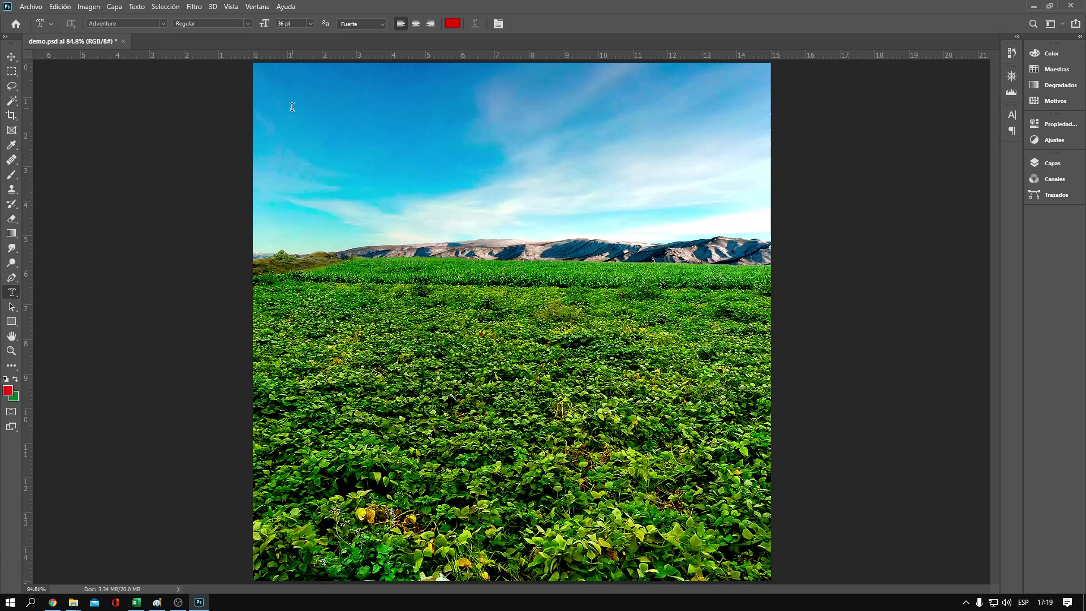
click(292, 109)
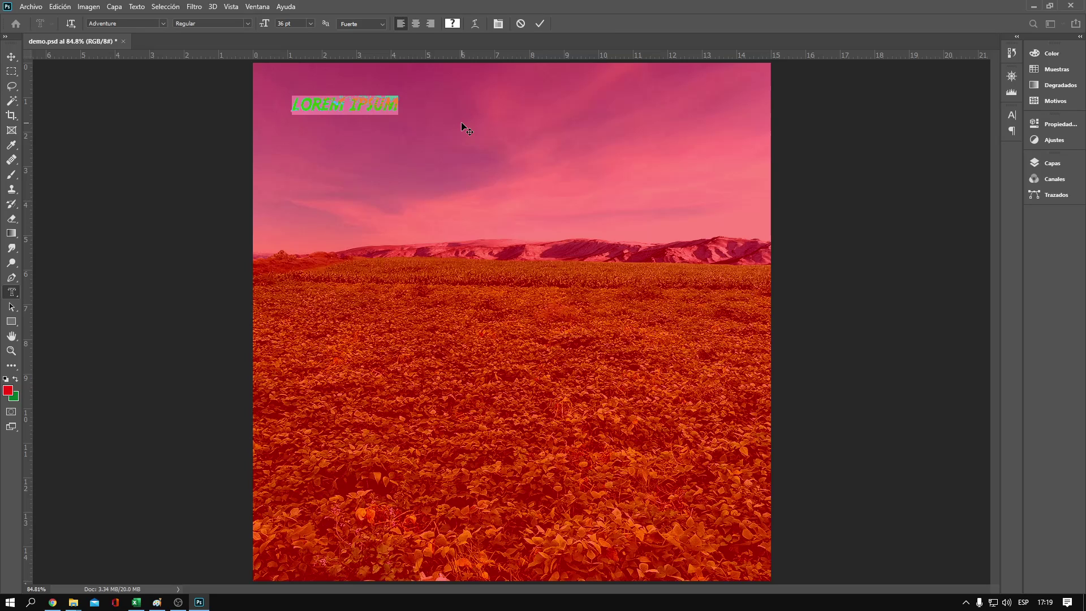
Redo the mask text as 'SEMANA TURÍSTICA' at 60 pt and commit it as a selection.
text(SE)
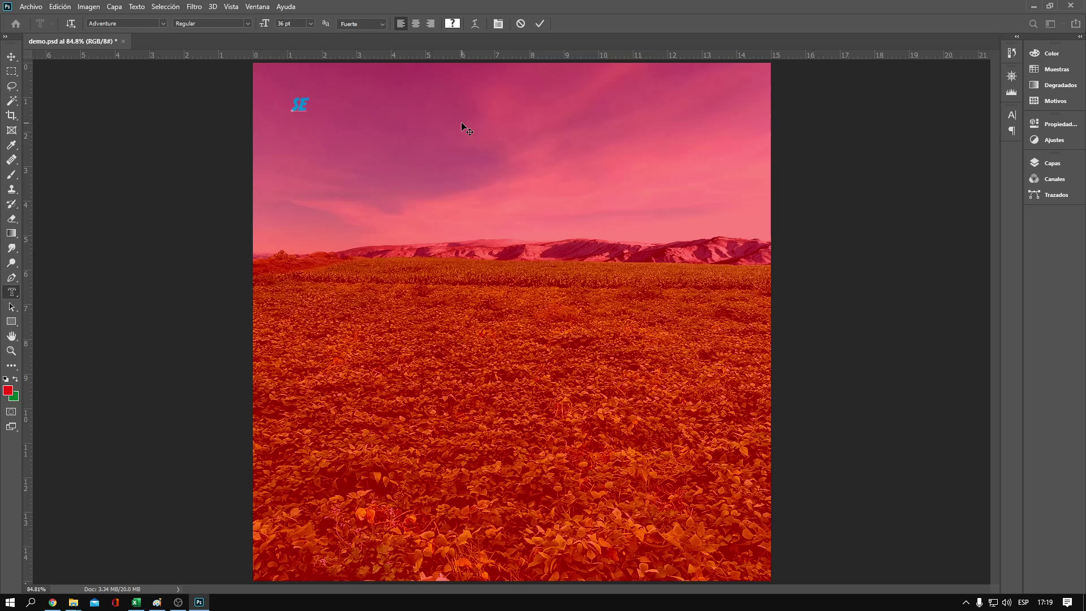
text(MANA TURÍSTICA)
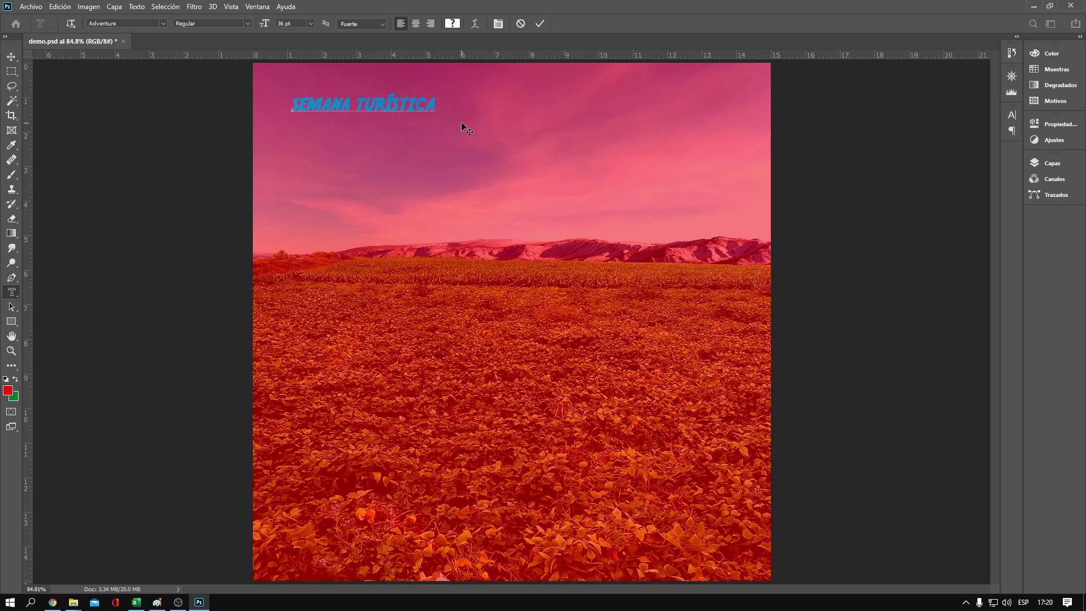
key(ctrl+a)
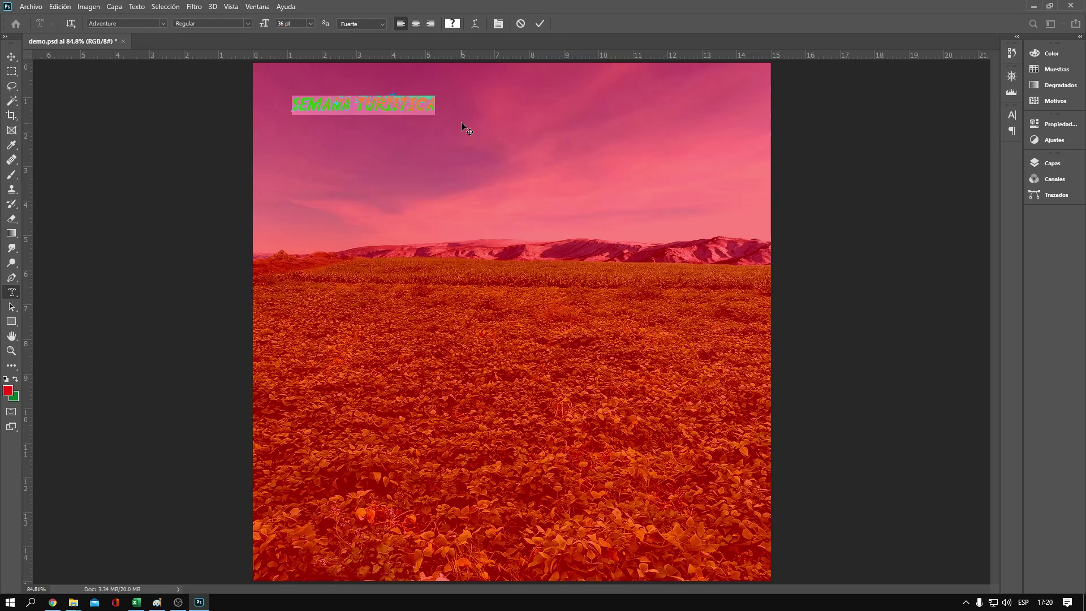
key(BackSpace)
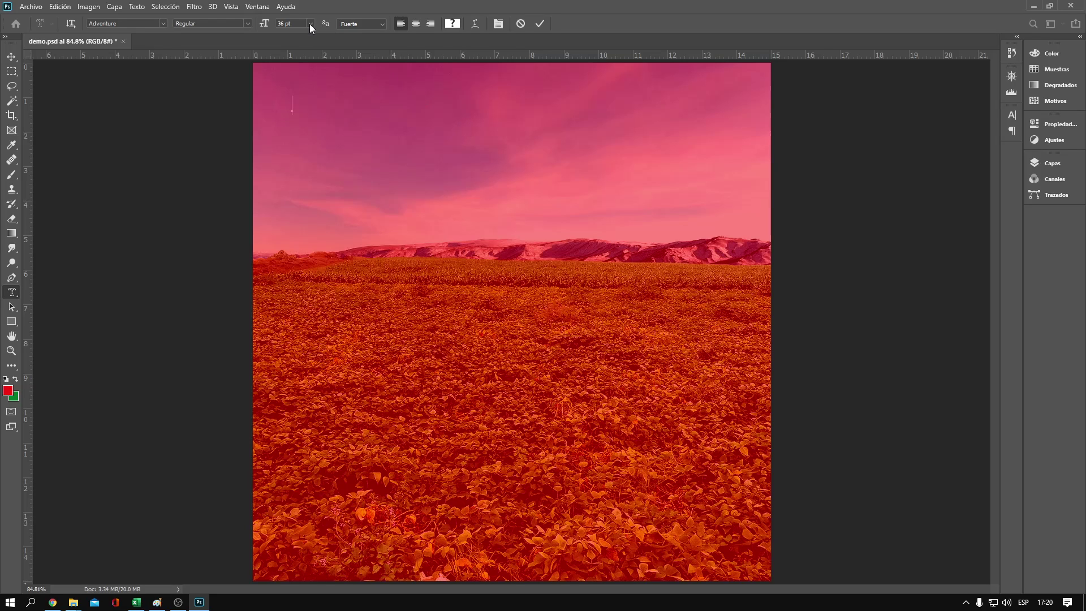
click(310, 23)
click(311, 160)
text(S)
text(EMANA TU RÍS)
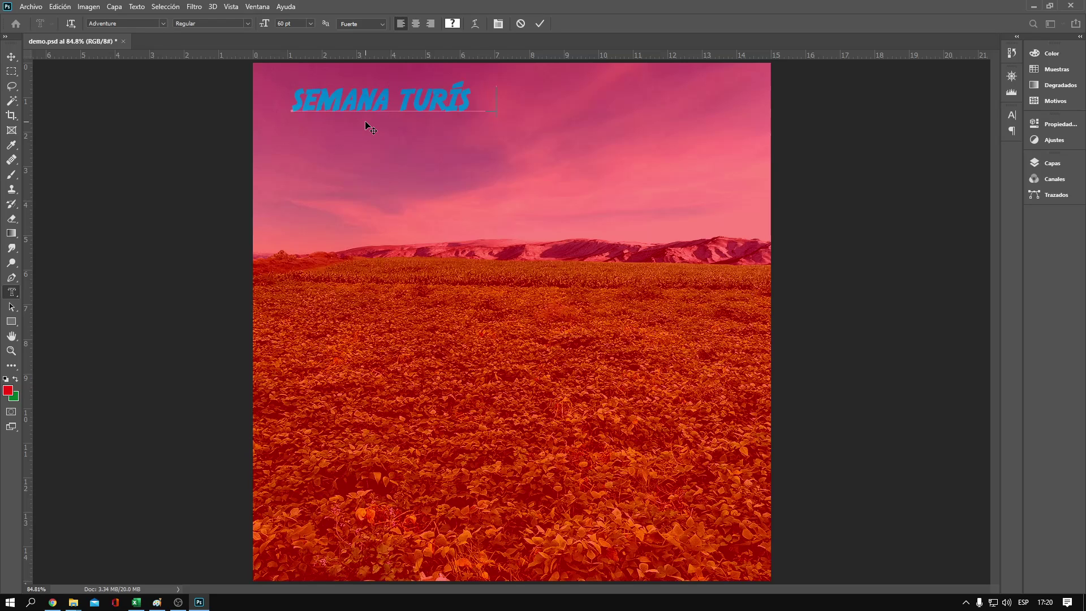
text(TICA)
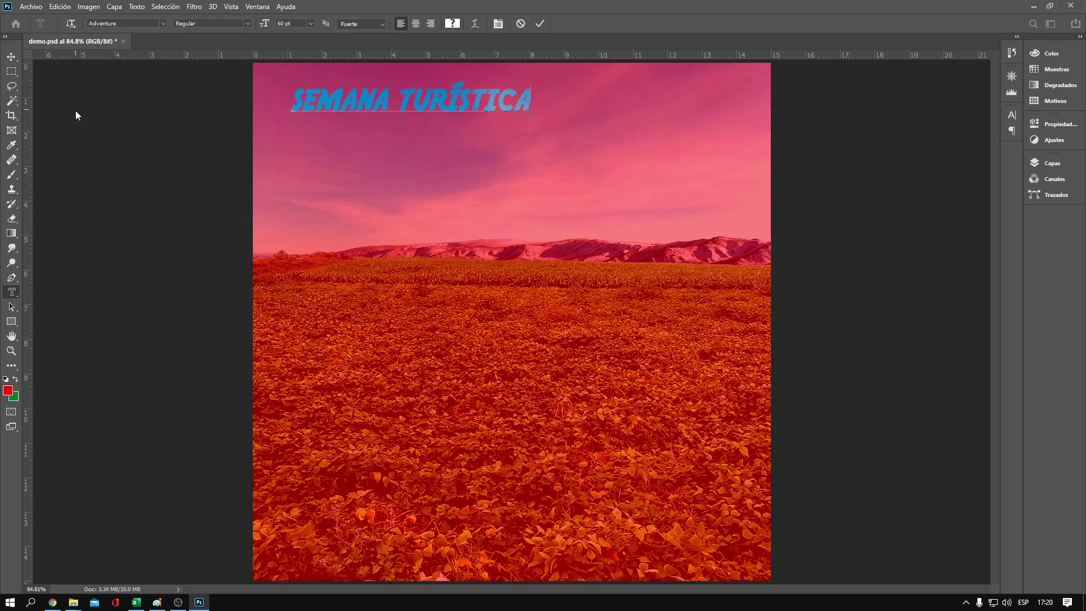
click(11, 56)
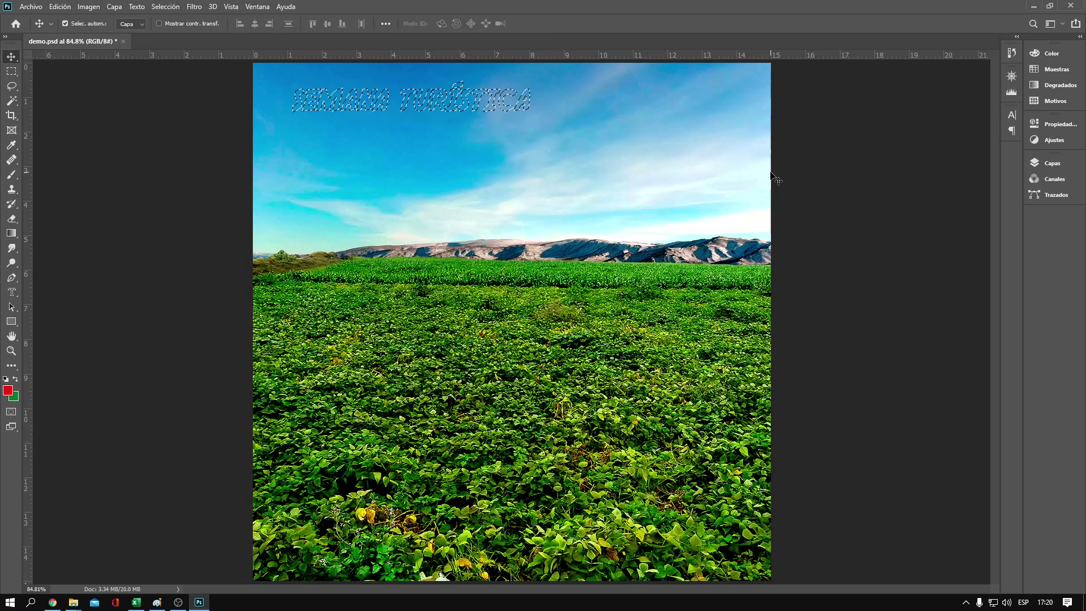
Show the Layers panel, select Capa 1 and bring up its context menu.
click(1052, 163)
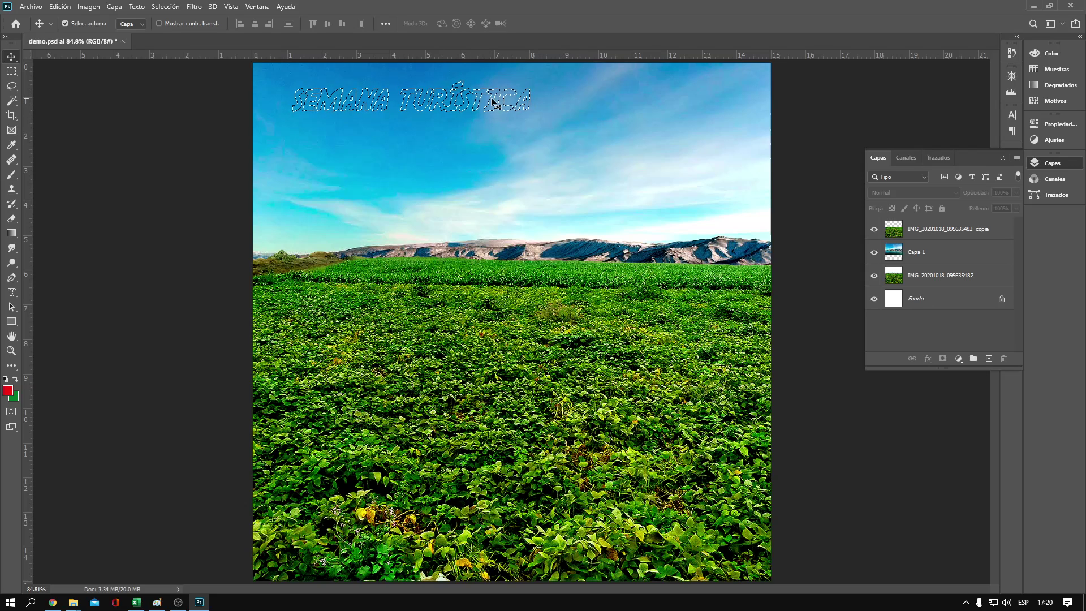
click(964, 258)
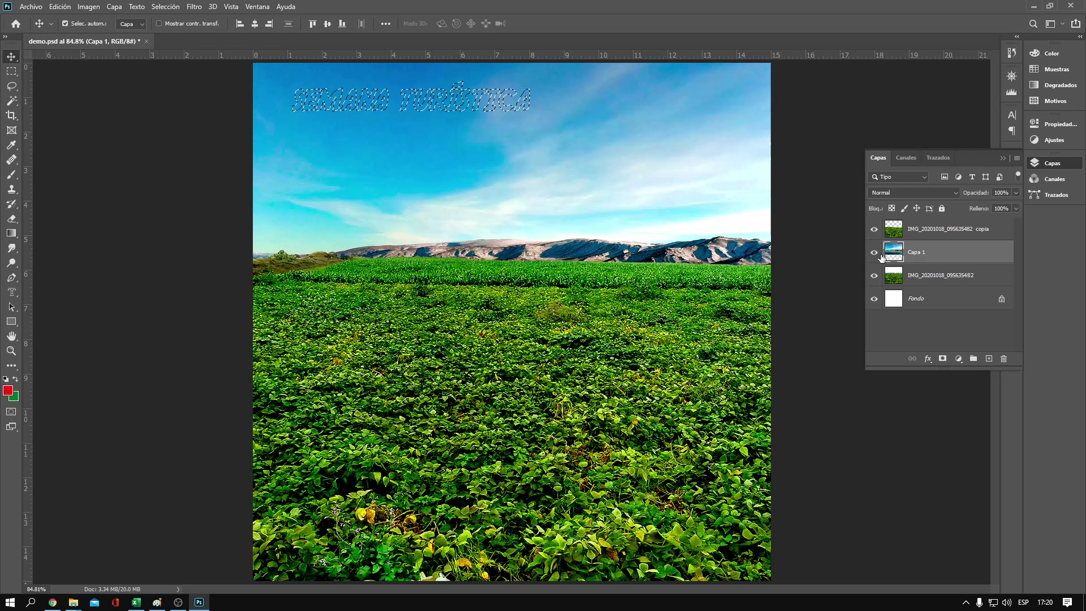
right_click(942, 257)
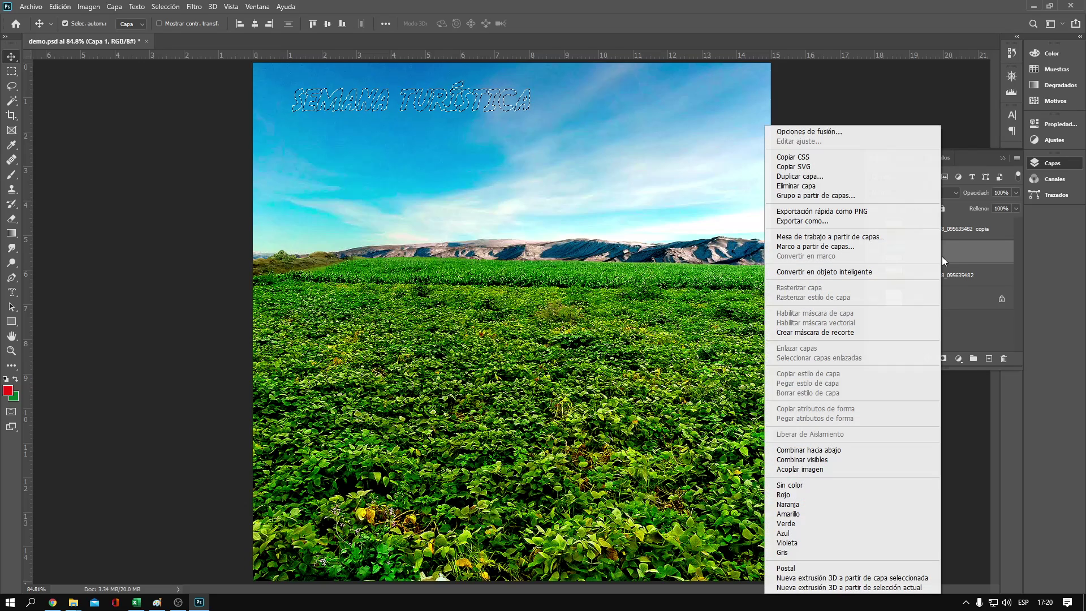
Duplicate Capa 1 as Capa 1 copia, then hide Capa 1 and the IMG photo layer.
click(826, 176)
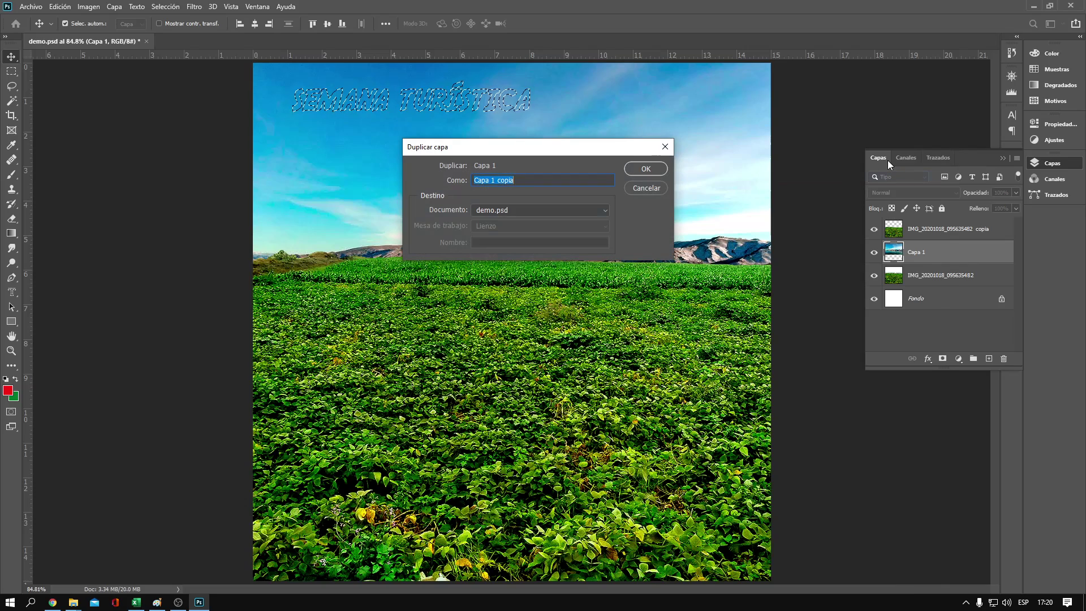
click(638, 171)
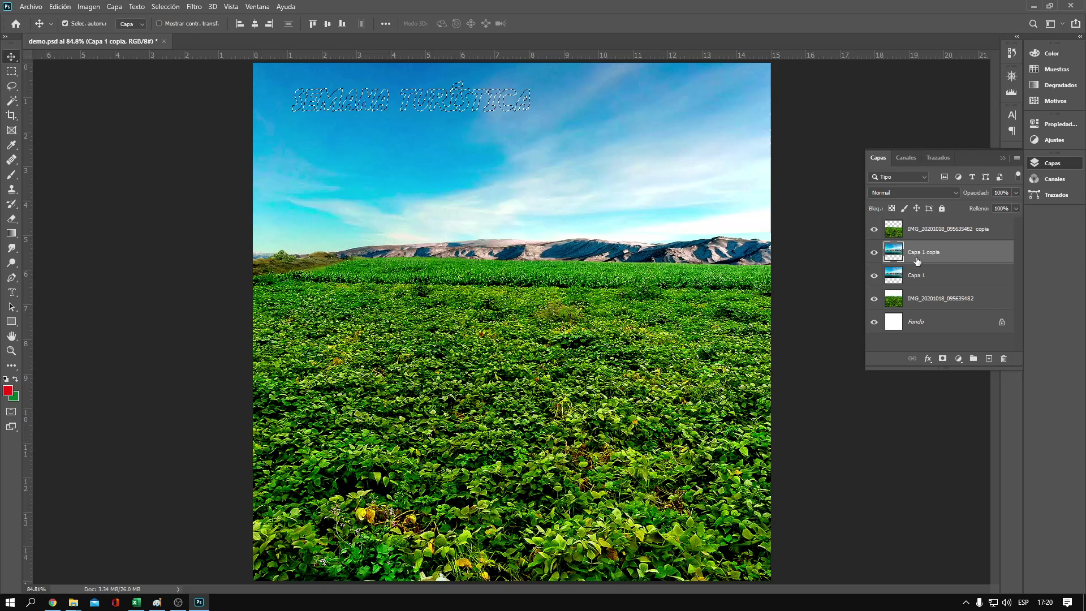
click(874, 275)
click(874, 299)
Copy the letter selection to new layer Capa 2 with Ctrl+J and hide Capa 1 copia.
key(ctrl+j)
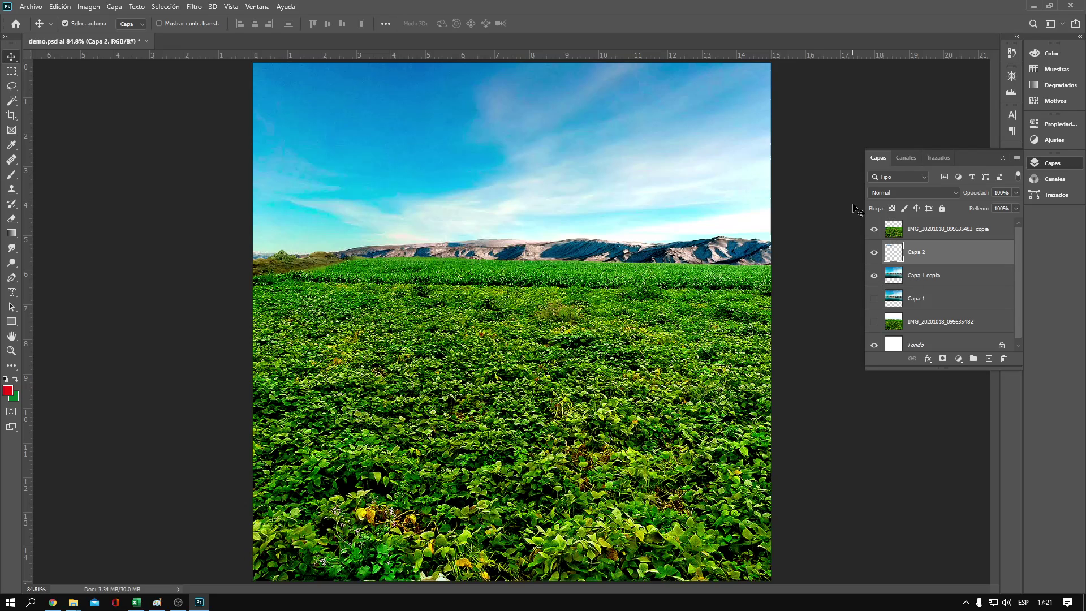
click(874, 276)
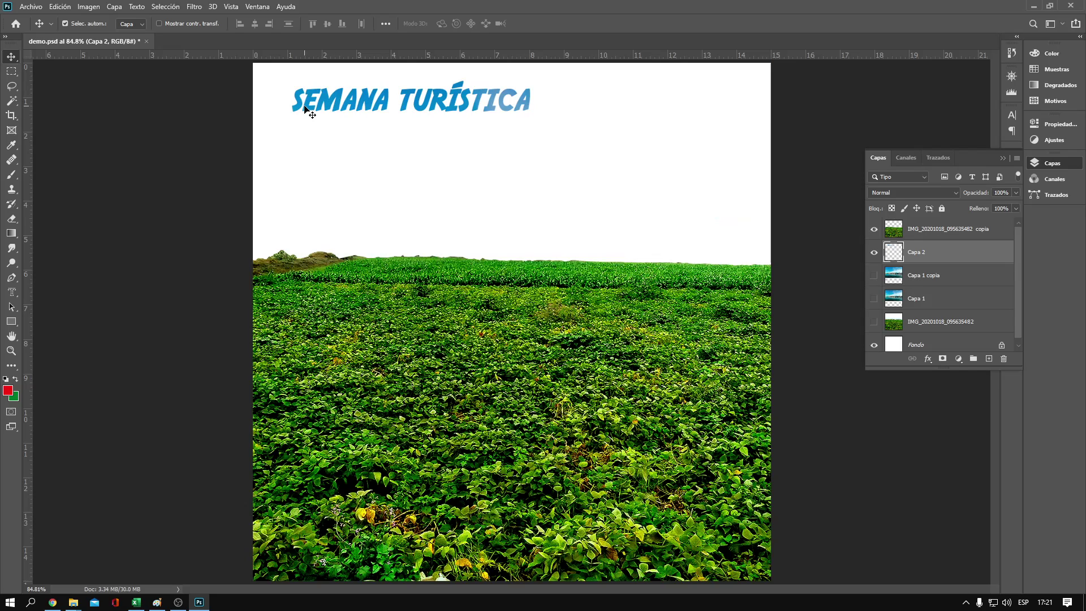
key(z)
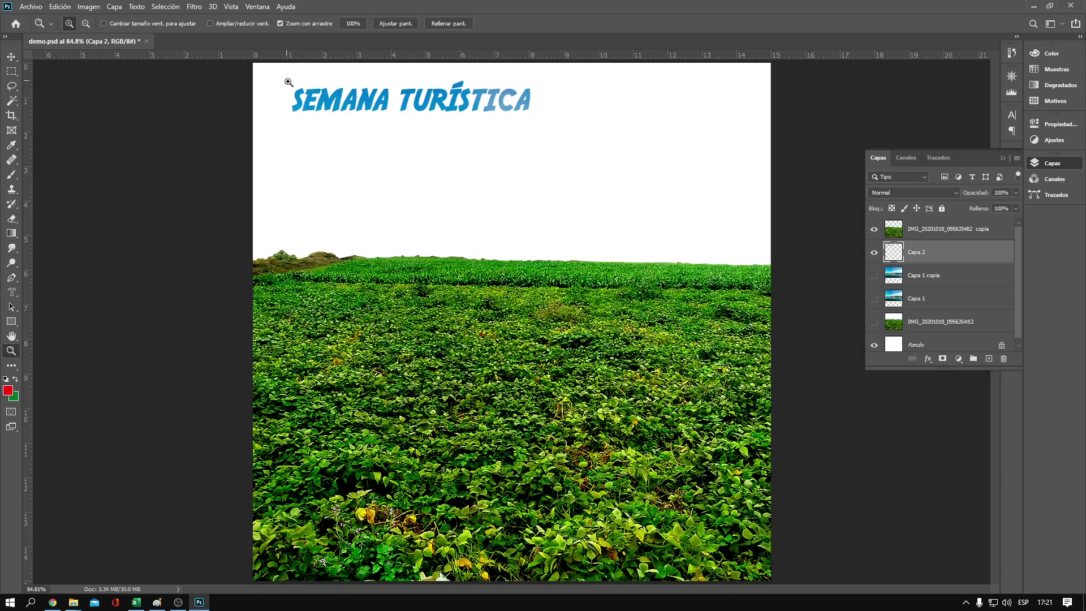
drag(291, 89, 364, 125)
alt+click(364, 125)
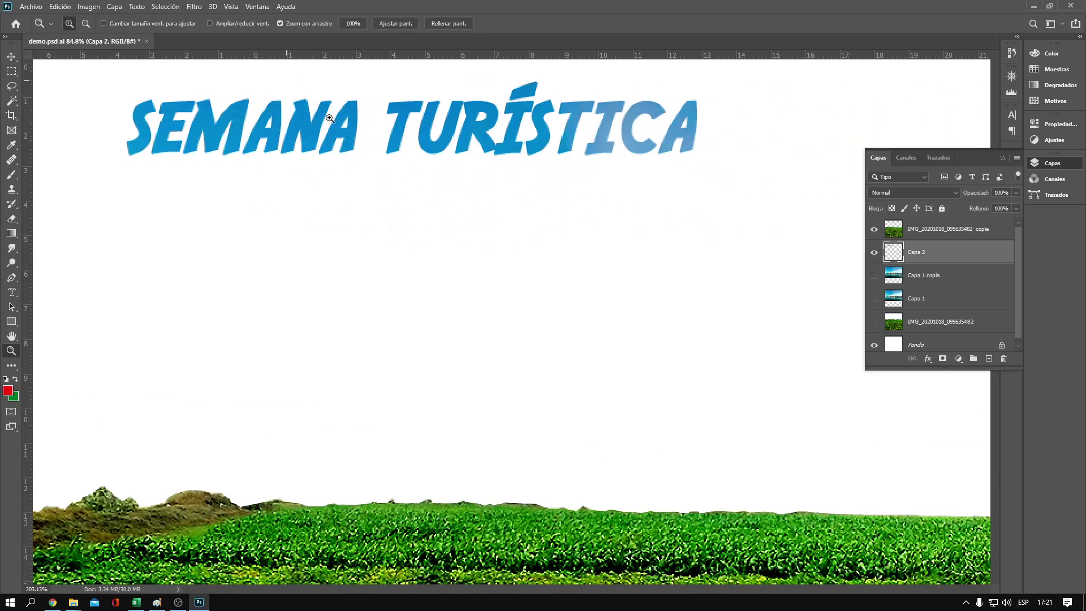
click(874, 277)
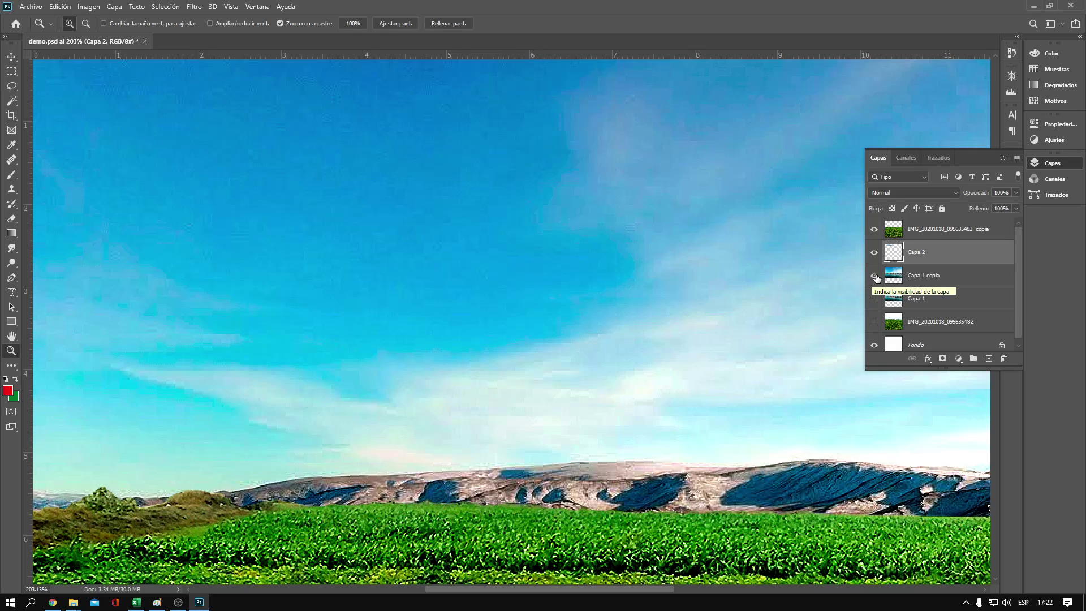
click(874, 276)
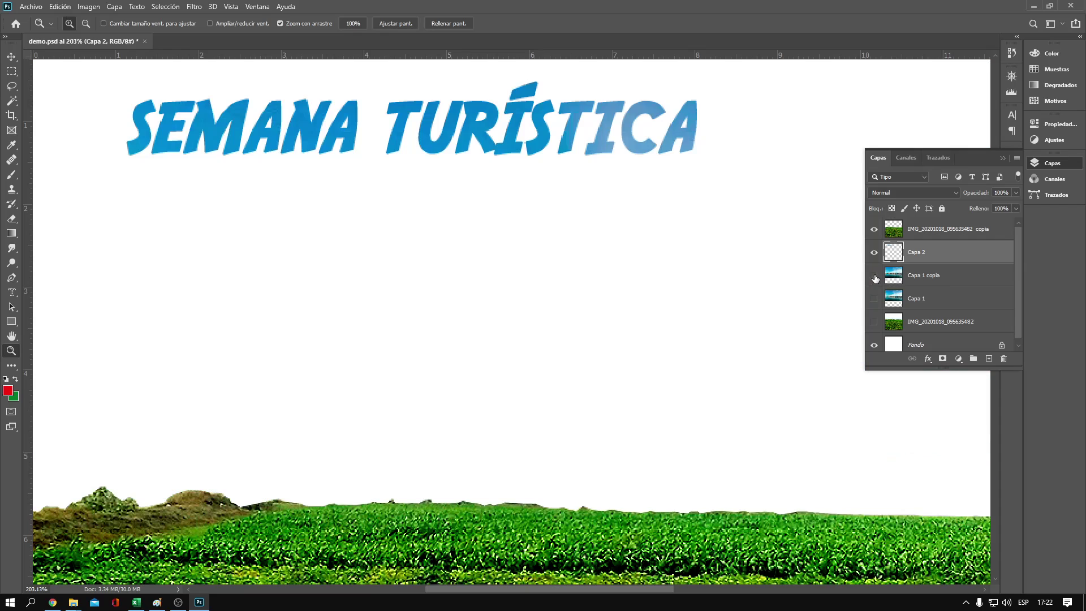
click(874, 276)
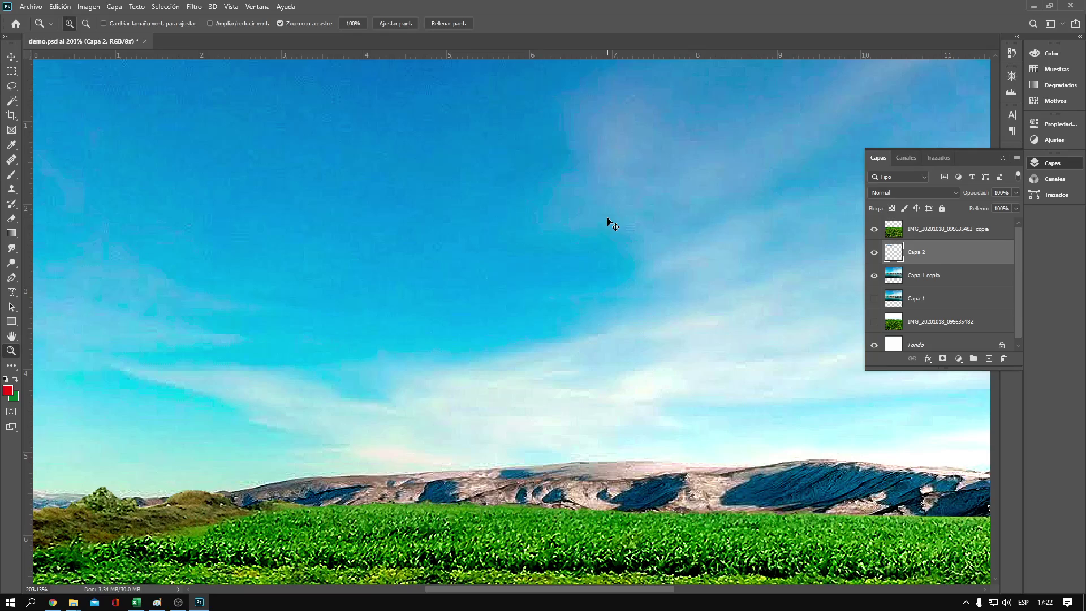
key(ctrl+0)
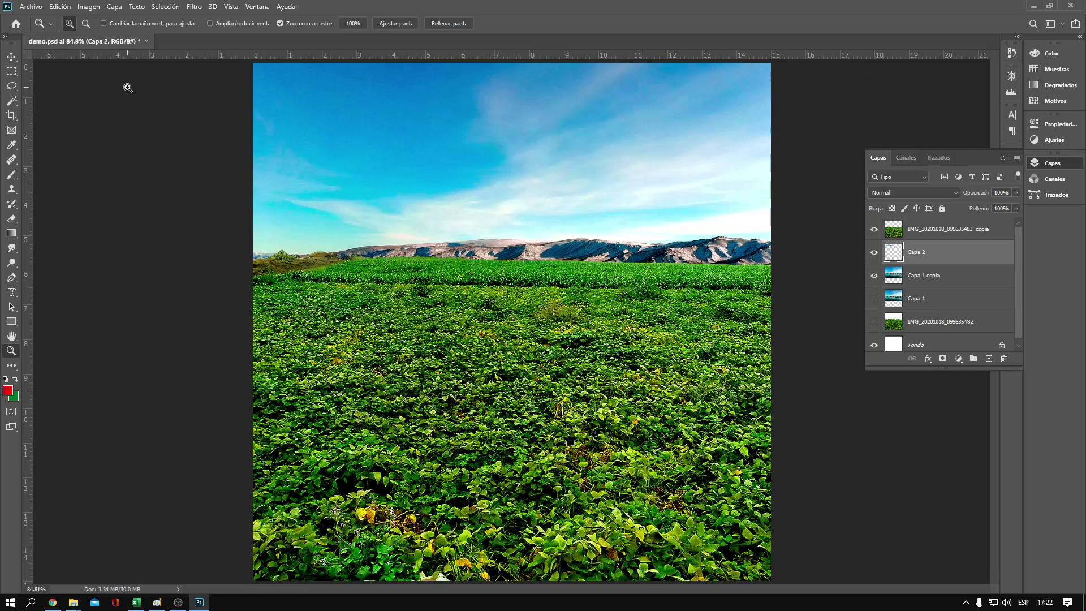
Add a Bevel and Emboss layer style to Capa 2.
click(115, 7)
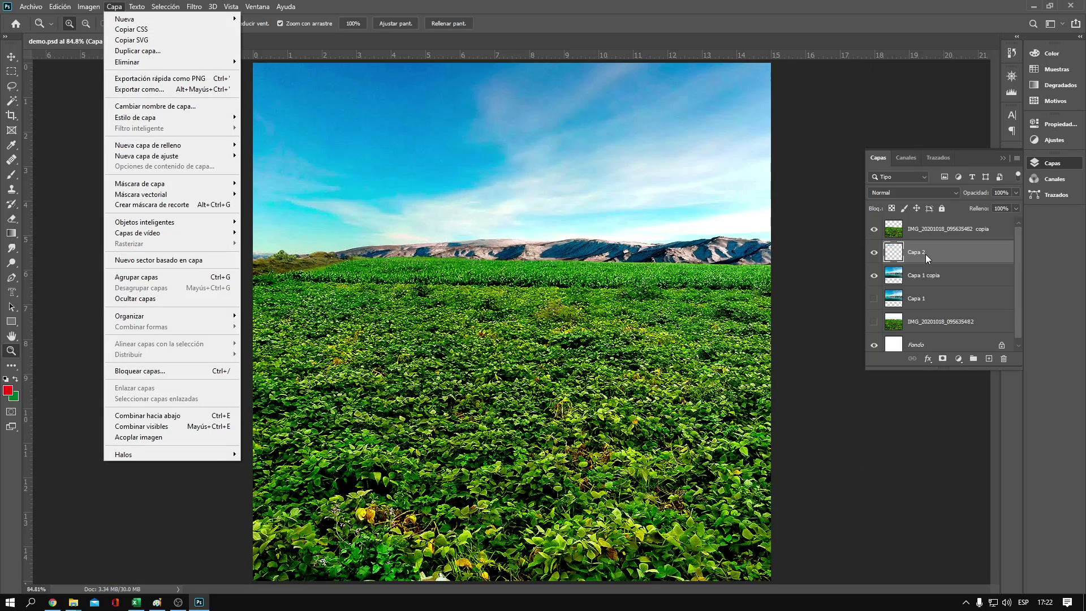
click(925, 253)
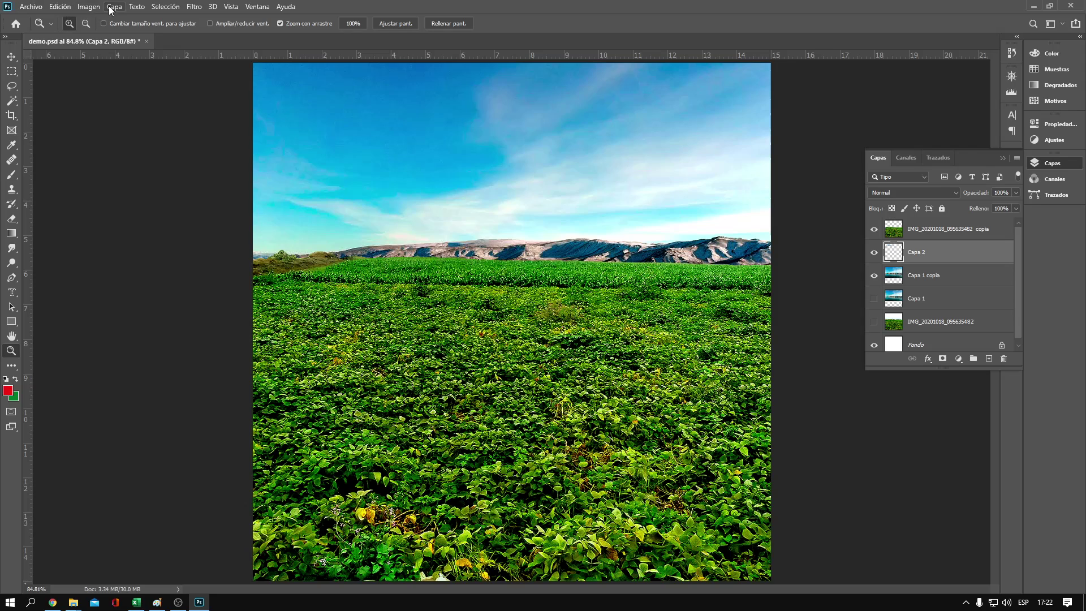
click(113, 7)
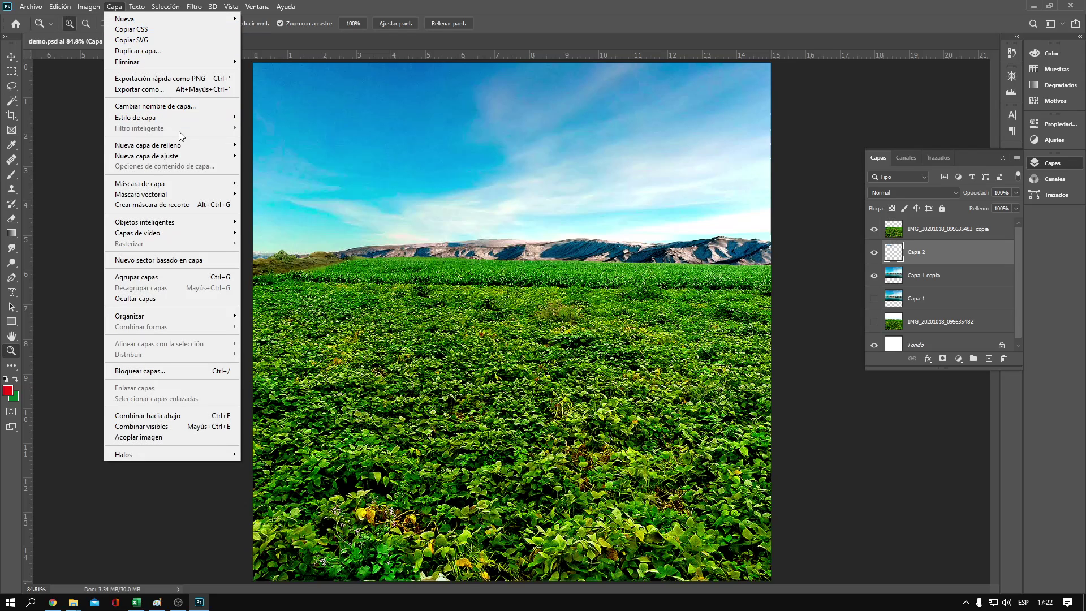
mouse_move(170, 117)
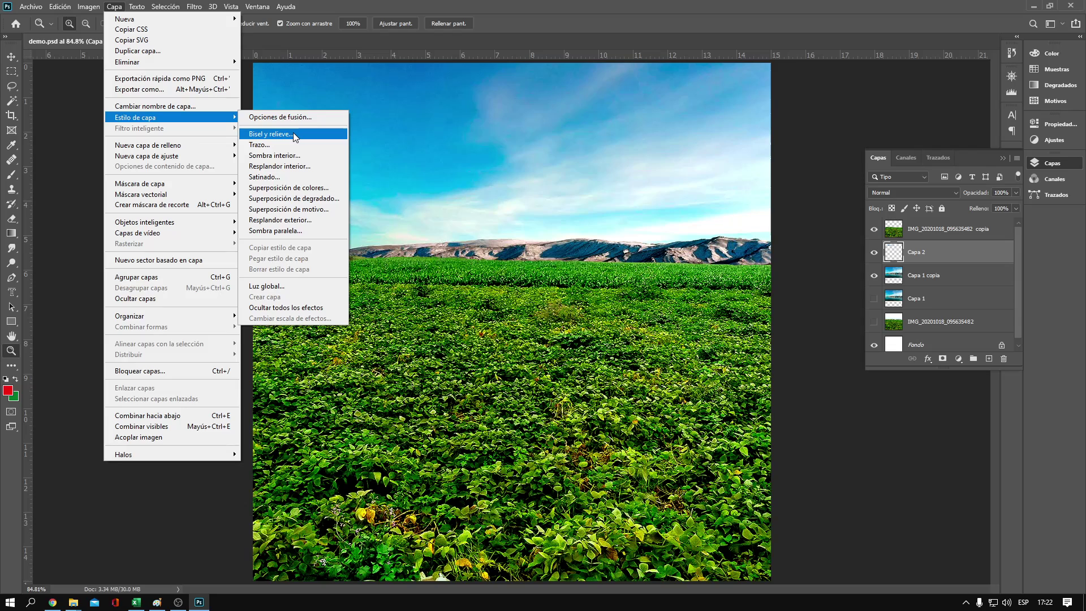
click(293, 132)
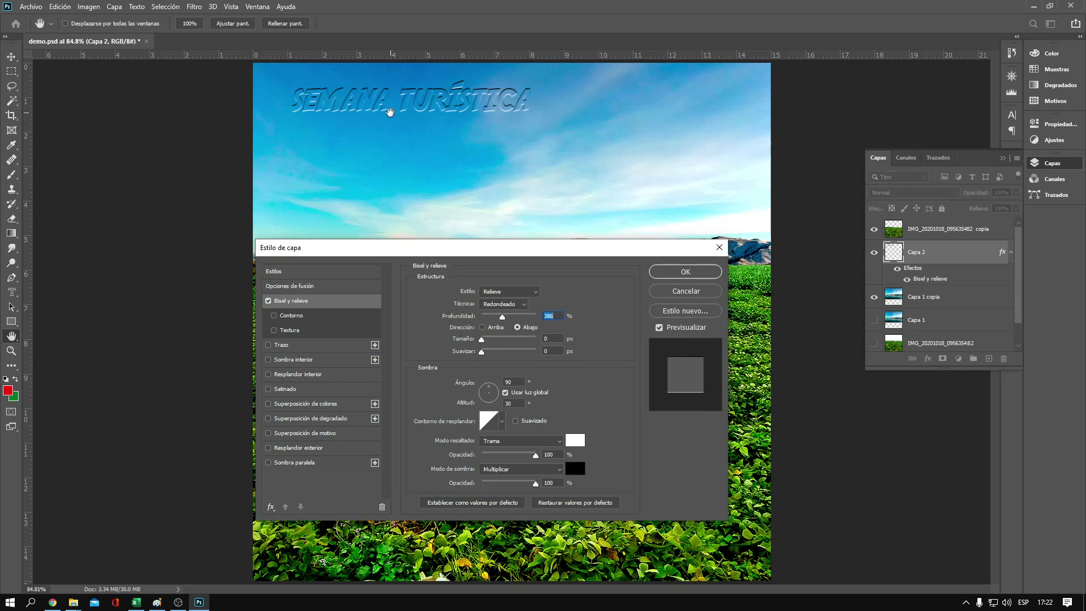
mouse_move(510, 251)
mouse_down()
mouse_move(462, 186)
mouse_move(472, 207)
mouse_up()
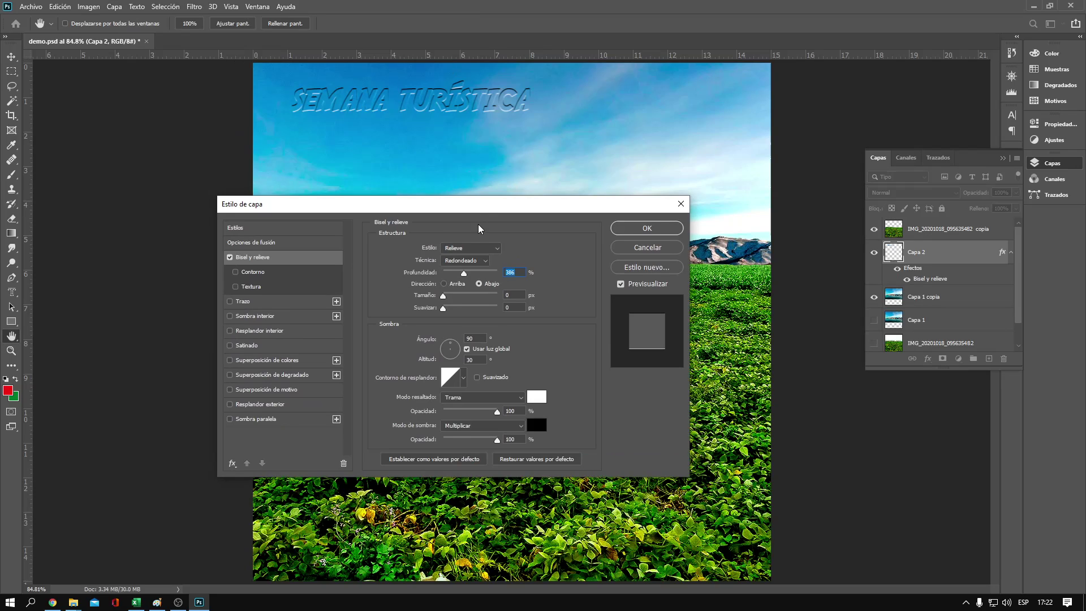
Try pillow and stroke emboss, then settle on Inglete interior with direction Arriba.
click(498, 249)
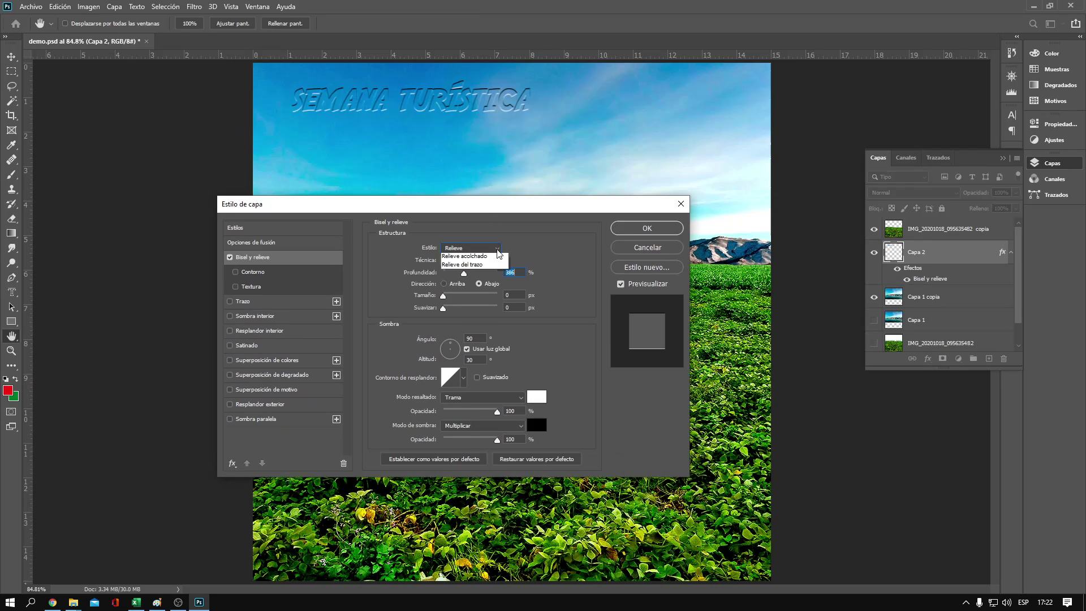
click(470, 283)
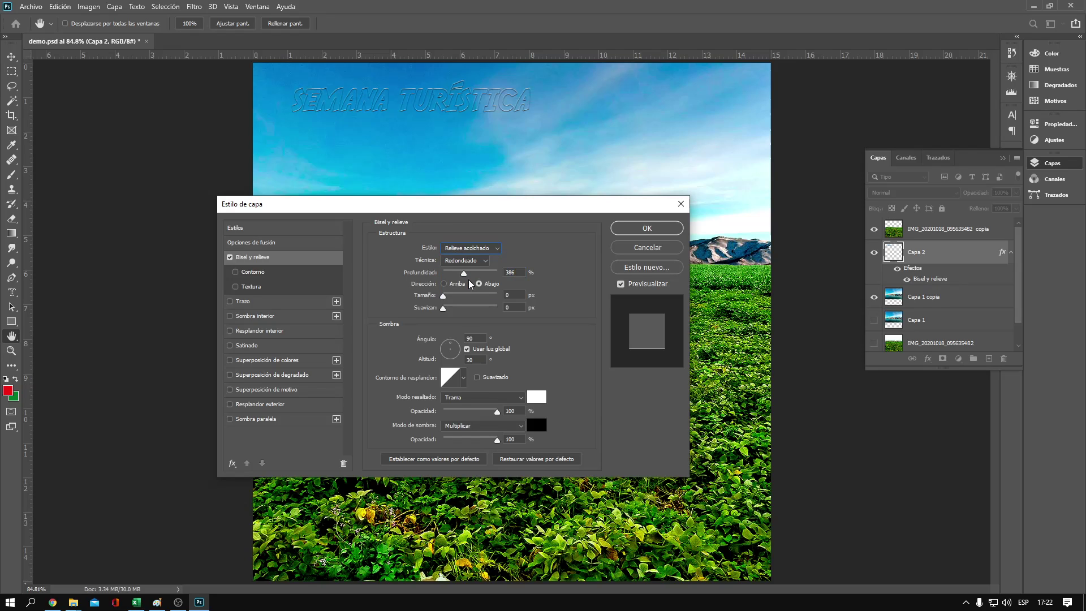
click(496, 249)
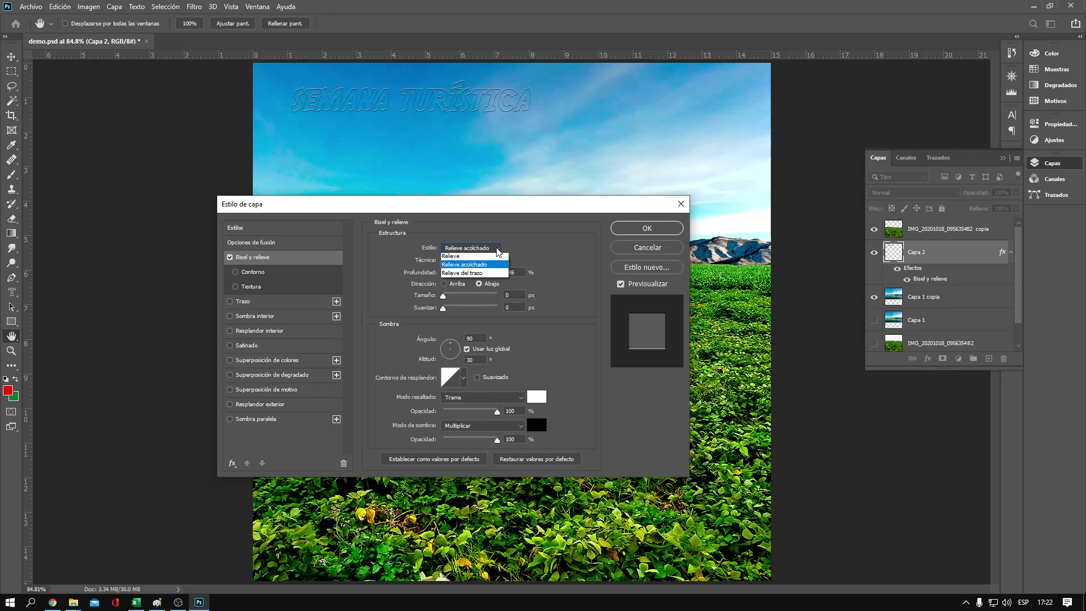
click(475, 291)
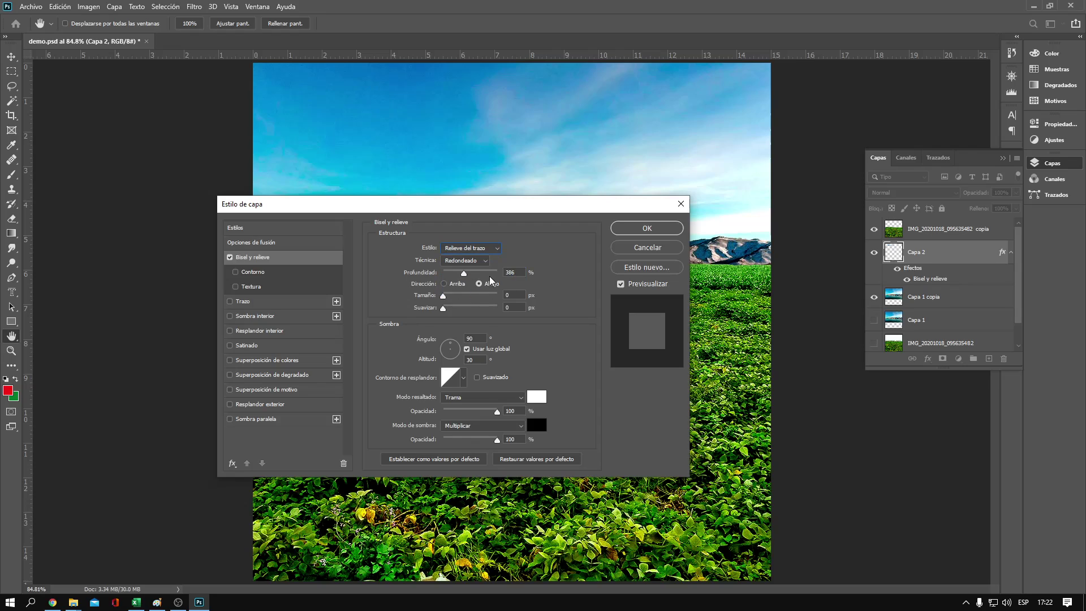
click(495, 252)
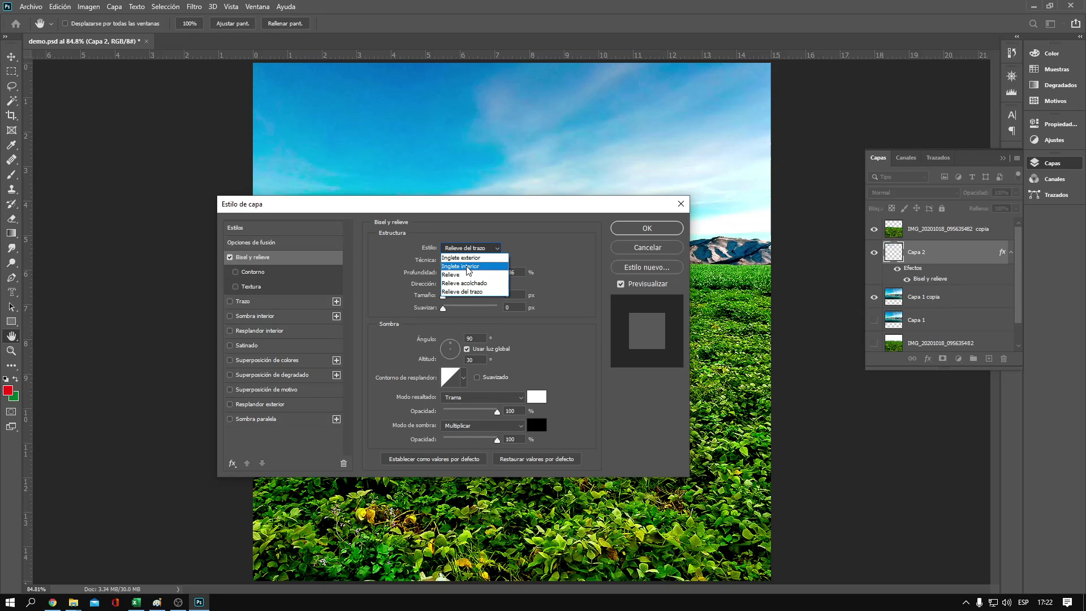
click(468, 266)
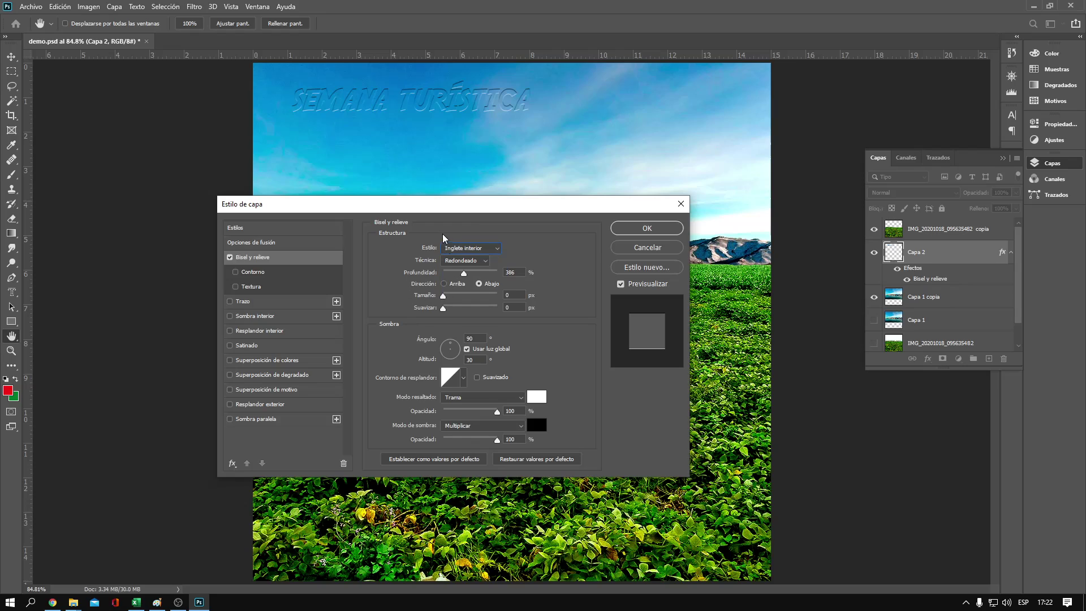
click(444, 285)
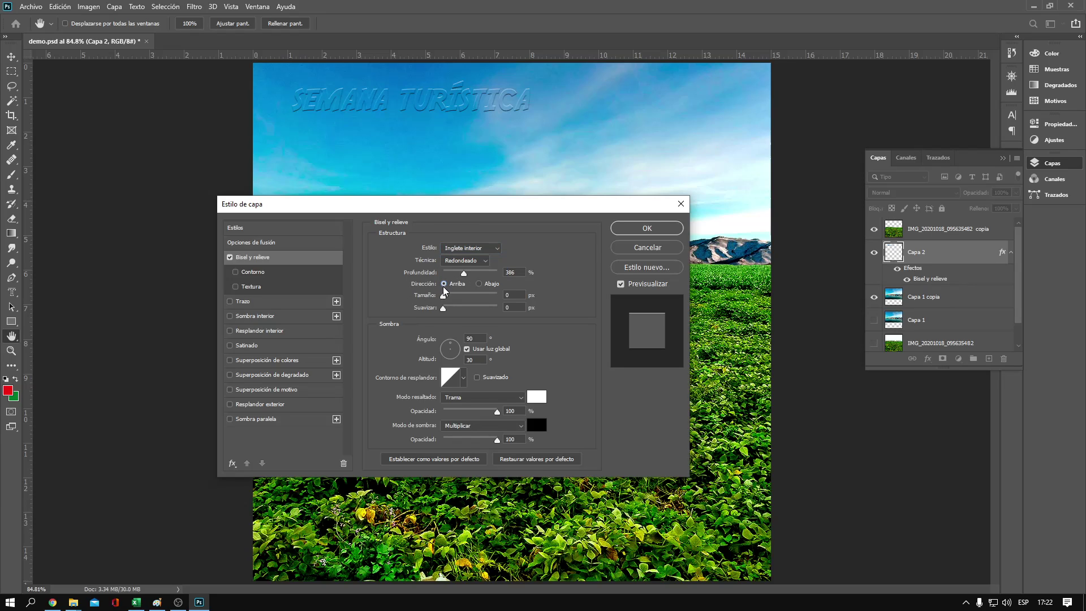
click(479, 284)
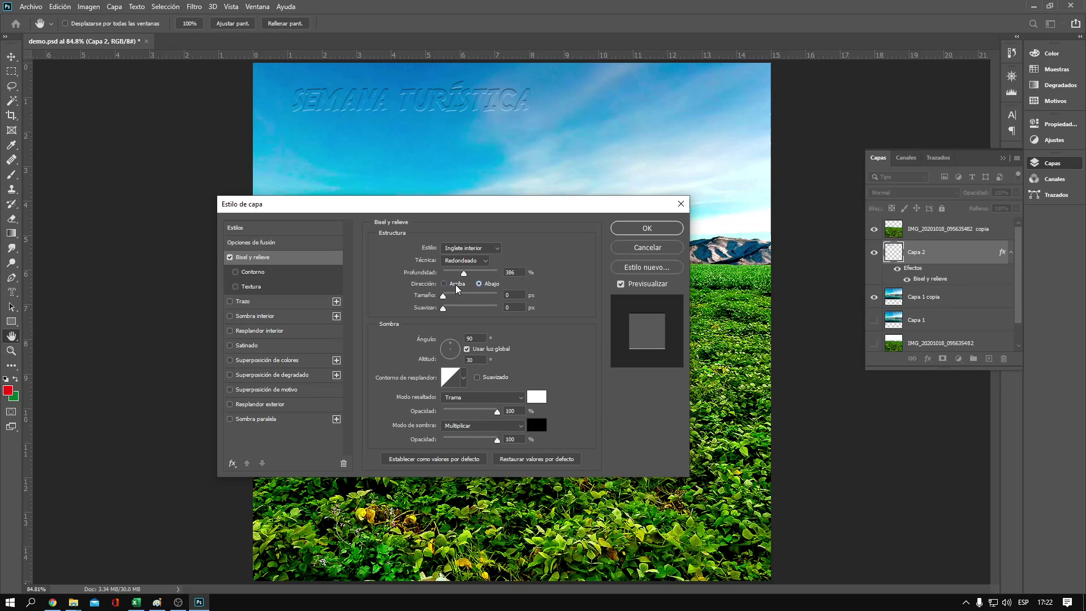
click(444, 284)
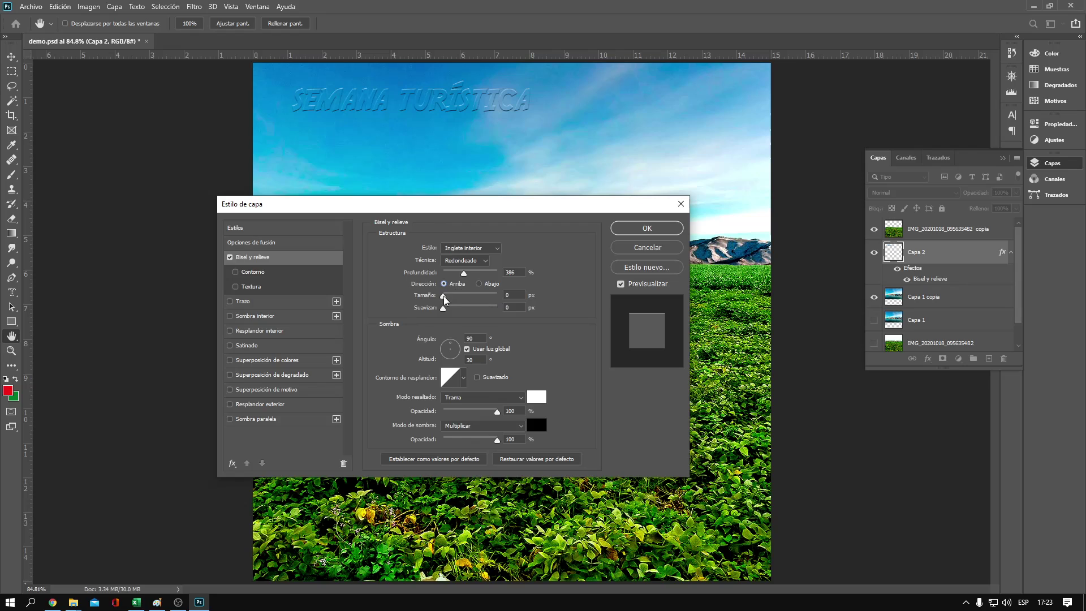
Give the inner bevel a 1 px size and 0 px soften, dismissing the whole-number warning.
drag(443, 299, 444, 301)
drag(445, 309, 450, 306)
text(1)
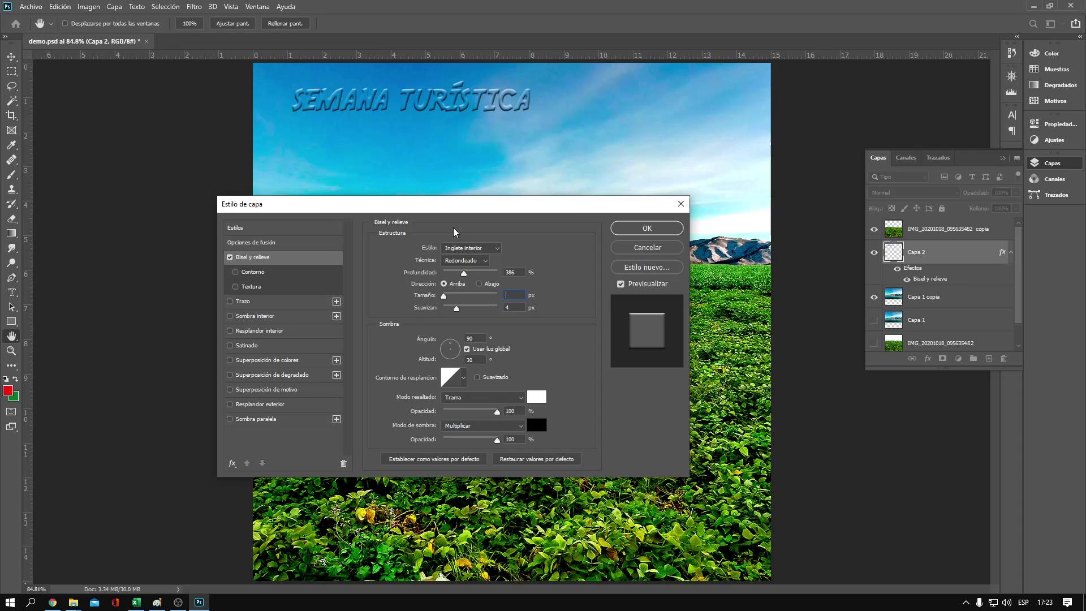
text(0.5)
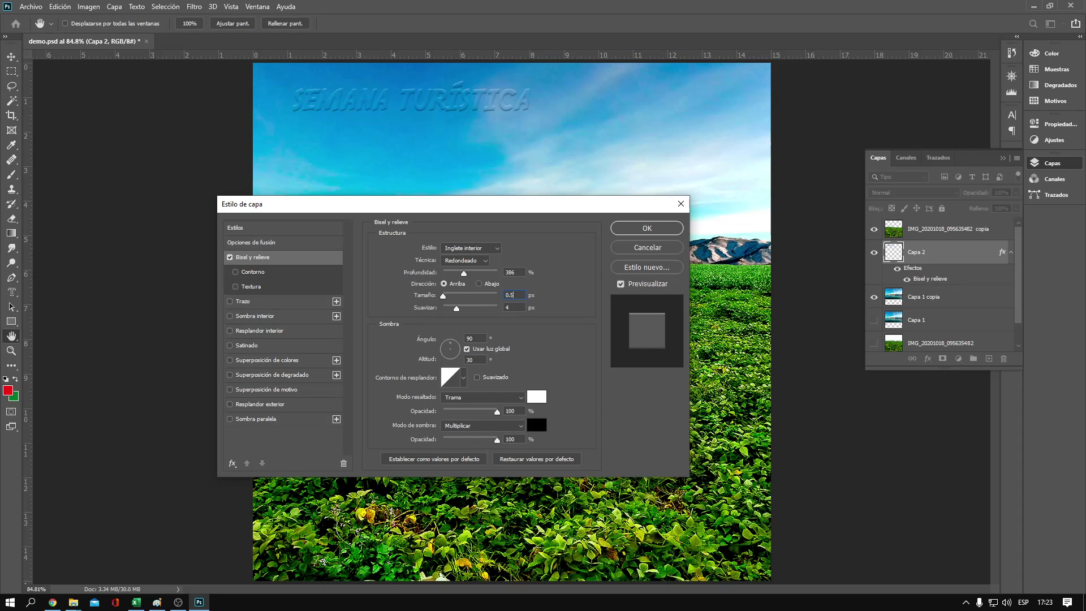
click(454, 232)
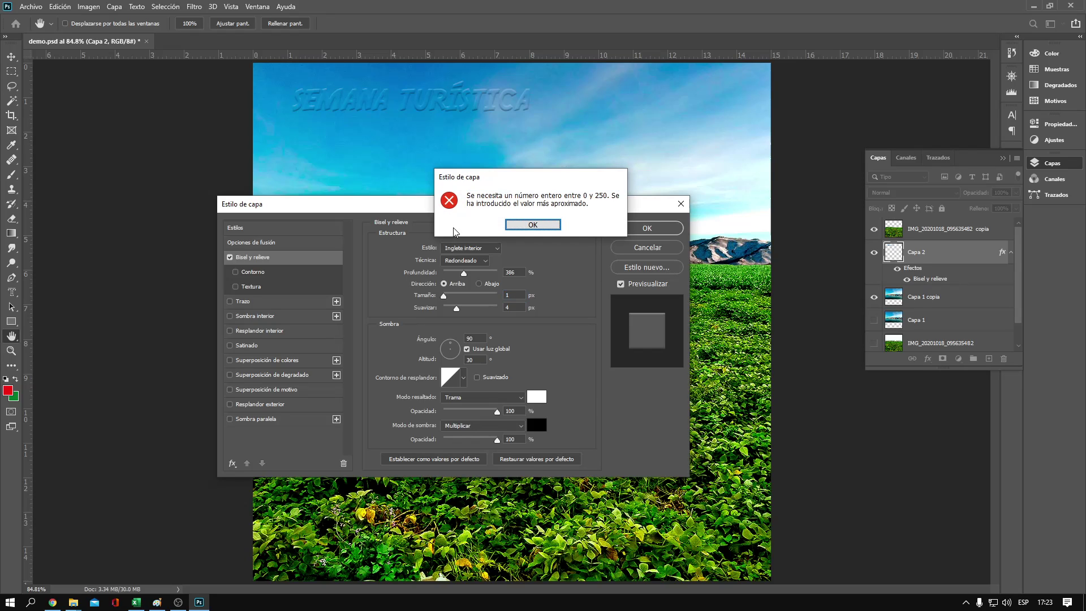
click(529, 226)
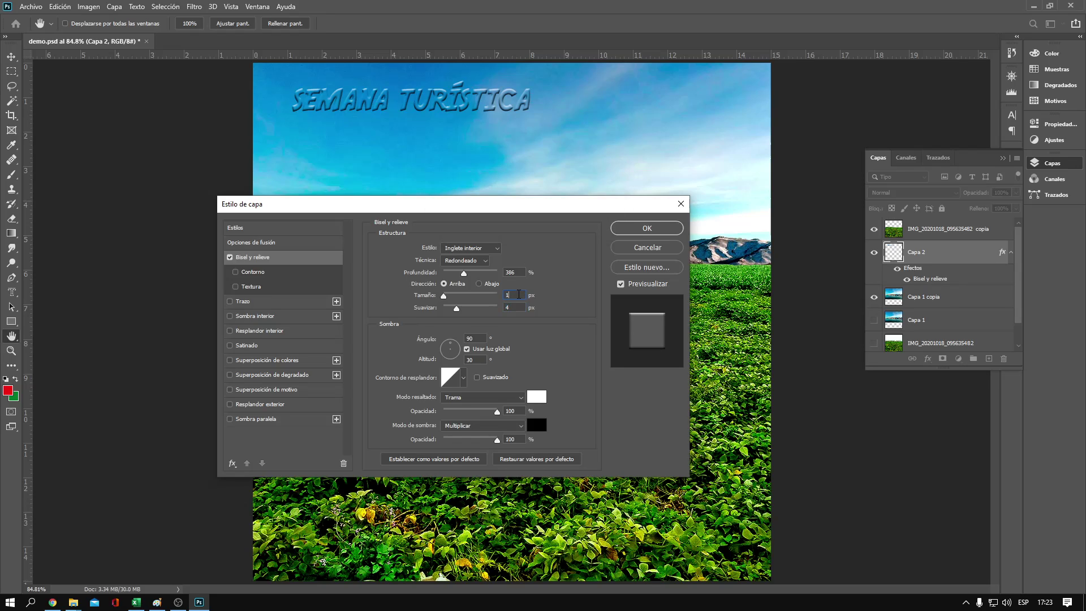
mouse_move(457, 307)
mouse_down()
mouse_move(460, 320)
mouse_move(432, 324)
mouse_up()
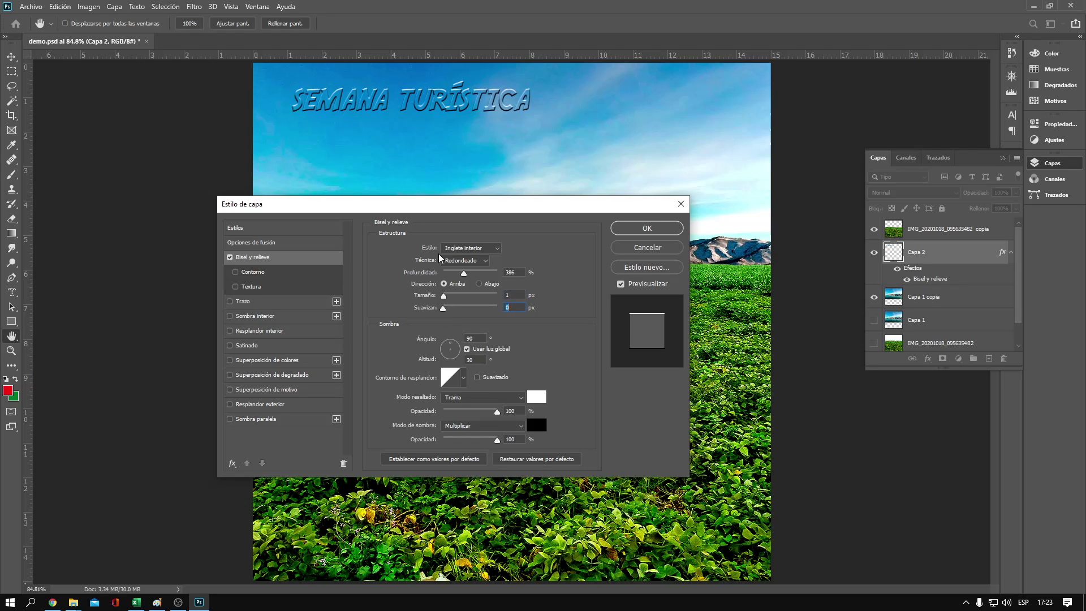
Set a 46° angle and 5° altitude, and change the bevel style to Inglete exterior.
click(449, 346)
mouse_move(446, 343)
mouse_down()
mouse_move(435, 351)
mouse_move(458, 347)
mouse_up()
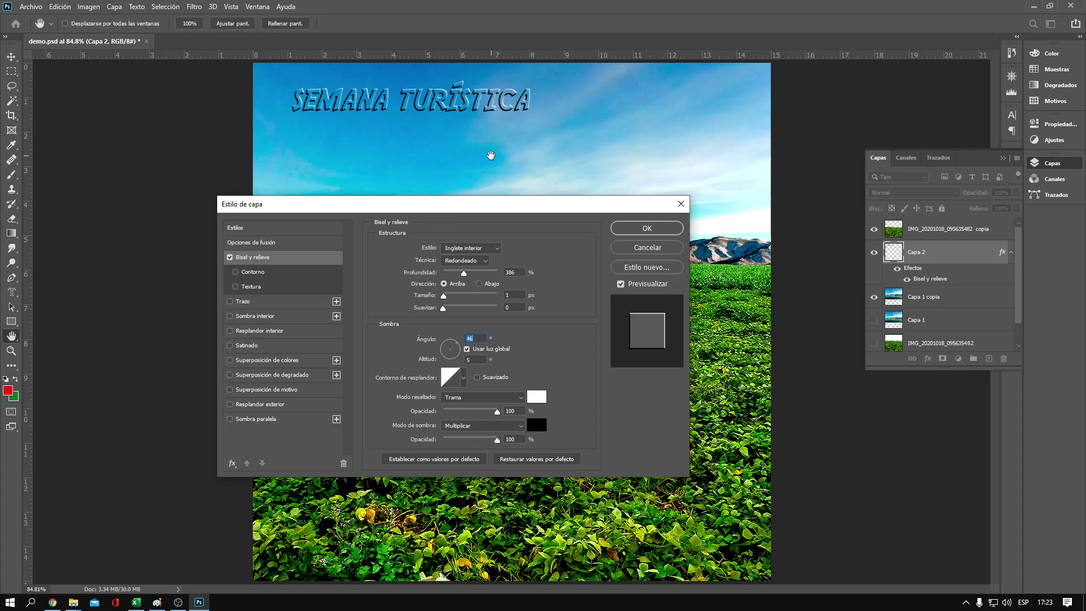
click(499, 249)
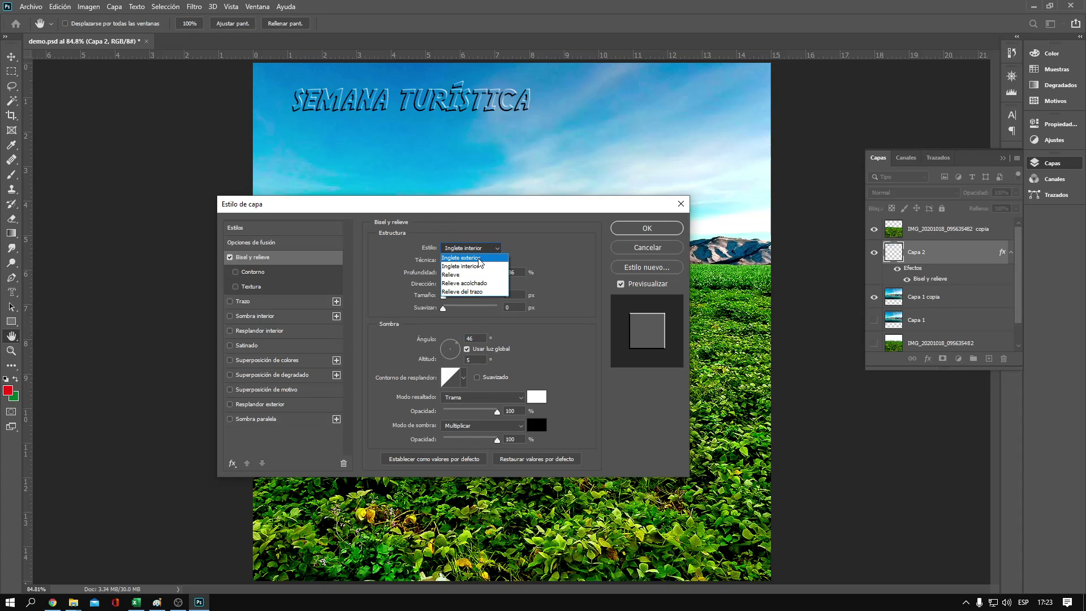
click(480, 259)
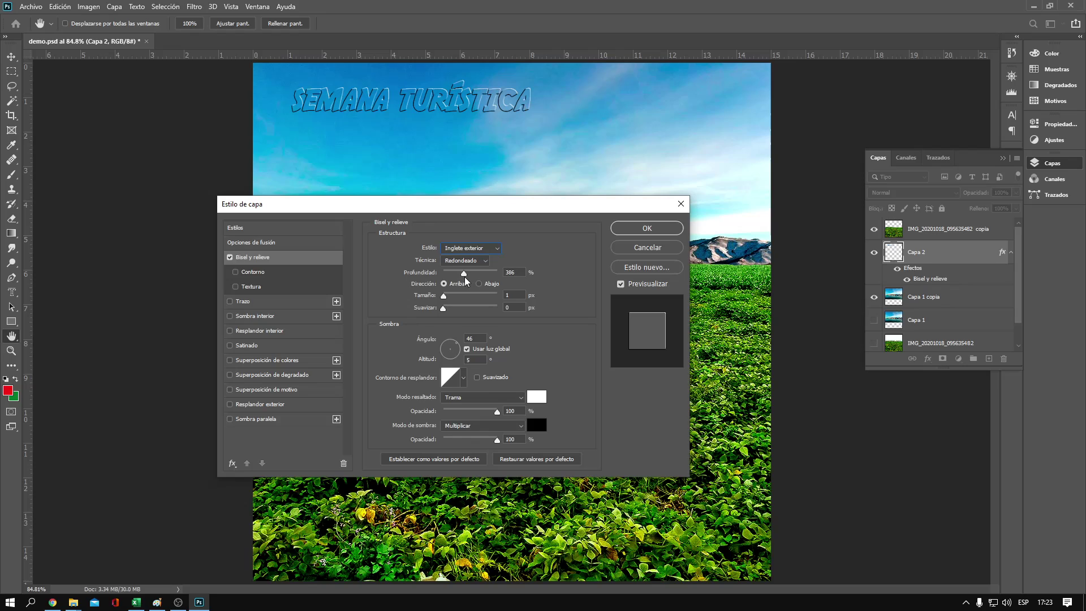
Deepen the outer bevel to 199% and apply the layer style.
mouse_move(465, 276)
mouse_down()
mouse_move(478, 276)
mouse_move(457, 277)
mouse_up()
click(497, 413)
drag(466, 207, 385, 174)
click(576, 196)
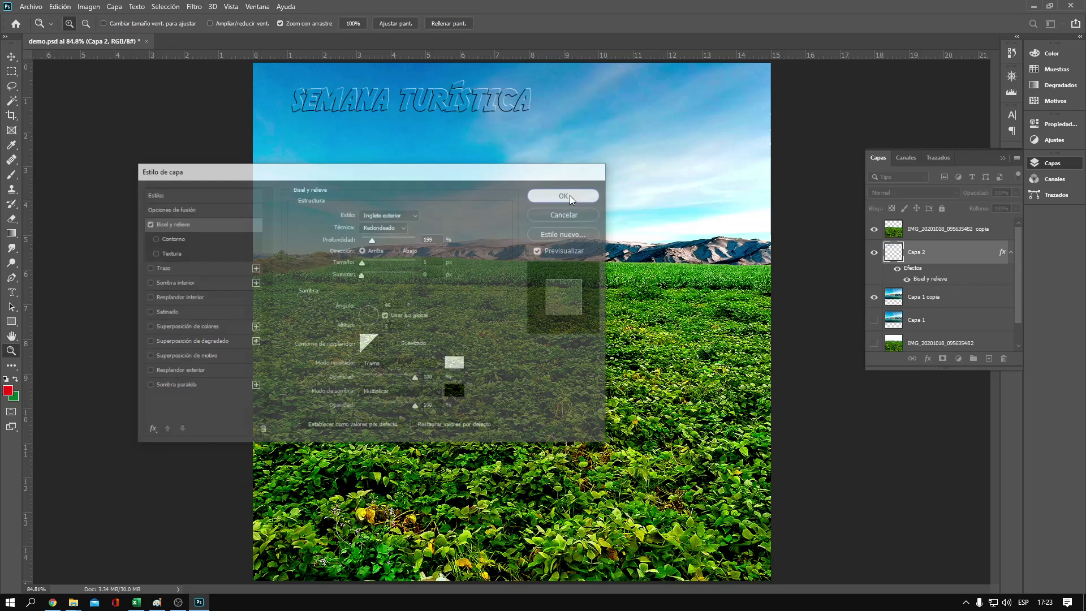
click(12, 57)
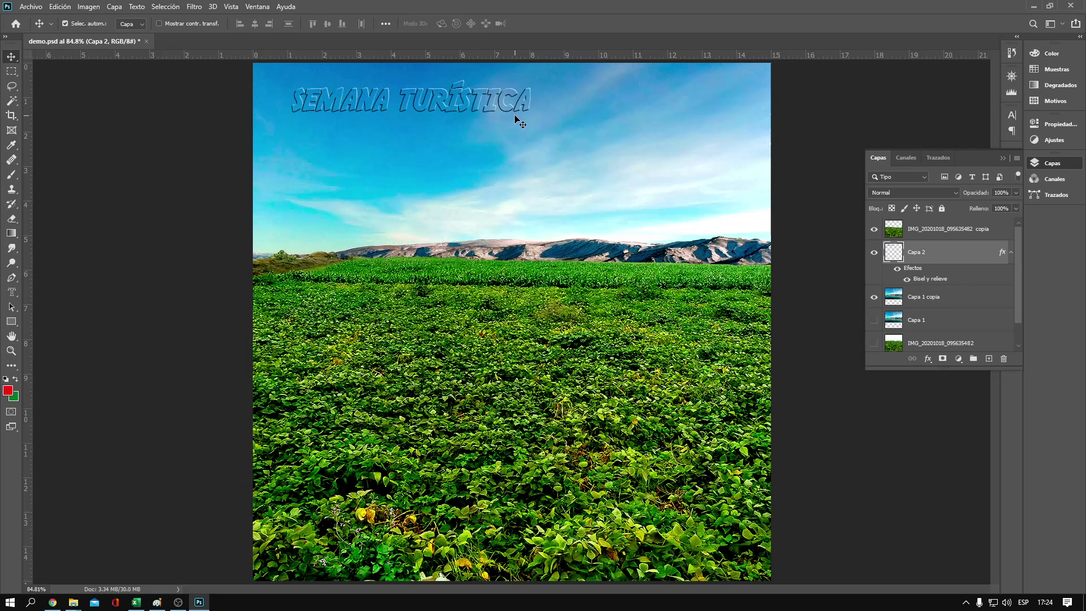
Free-transform the Capa 2 title up to about 142% scale and commit it.
key(ctrl)
key(ctrl+t)
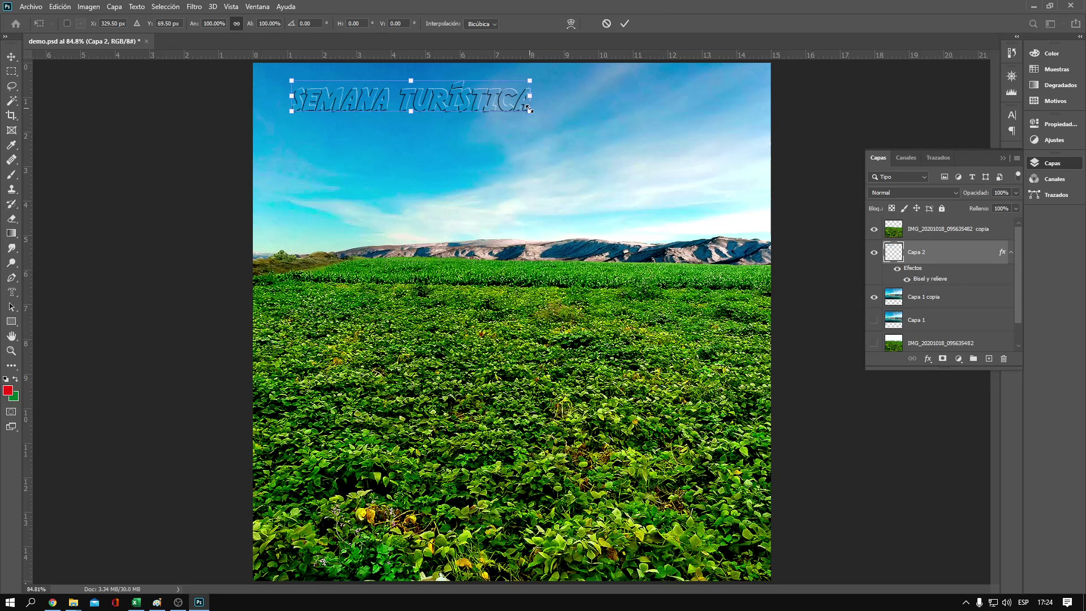
mouse_move(530, 111)
mouse_down()
mouse_move(695, 199)
mouse_move(728, 176)
mouse_up()
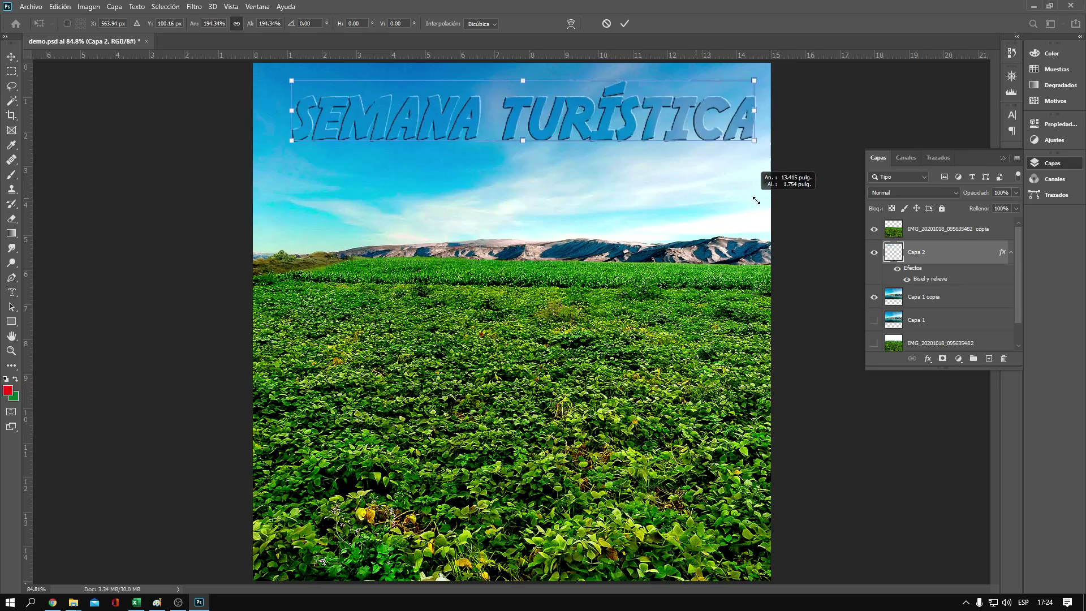
drag(727, 176, 627, 153)
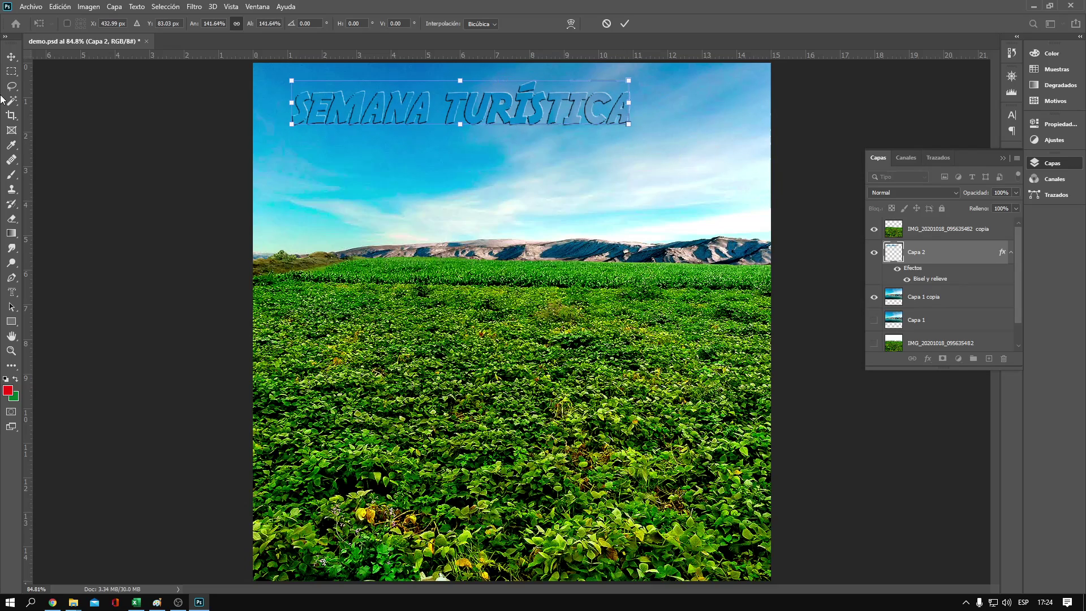
click(11, 58)
click(157, 167)
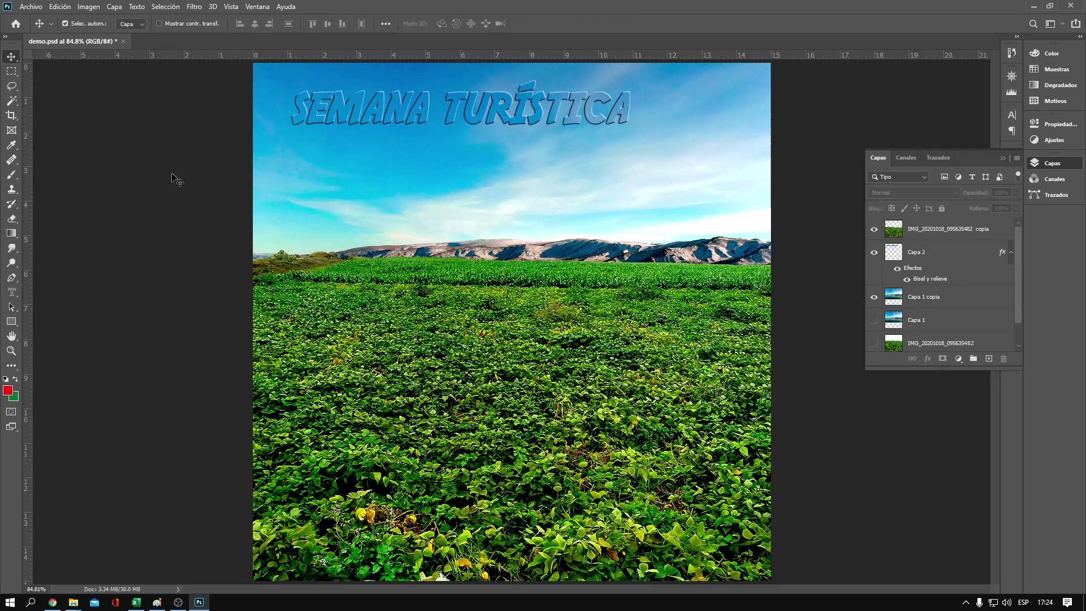
Drag the Capa 2 title a few pixels left and up, fine-tuning its placement.
drag(494, 110, 484, 107)
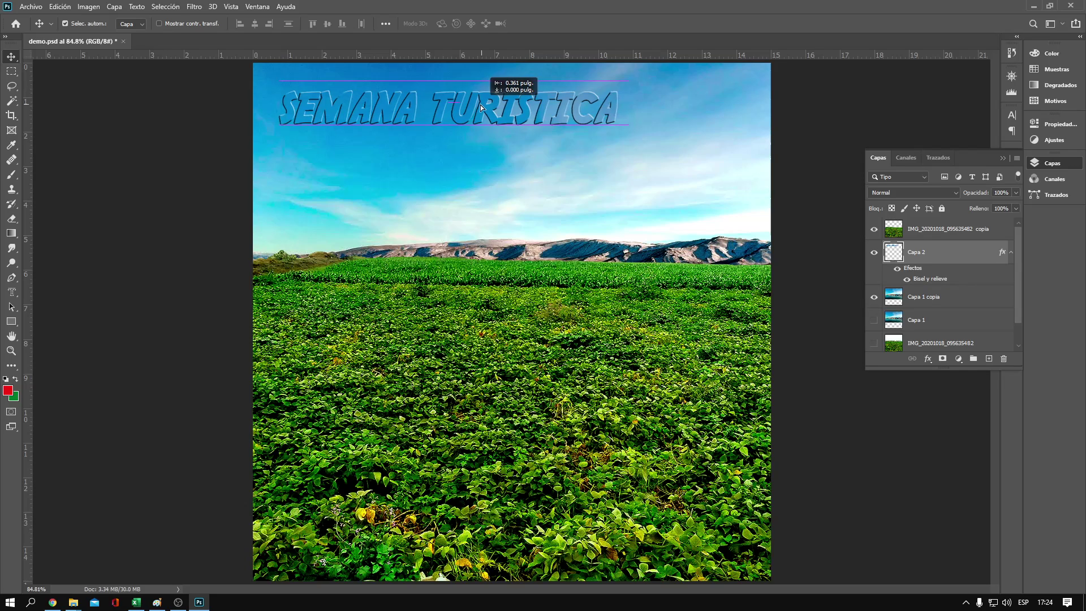
drag(484, 107, 478, 107)
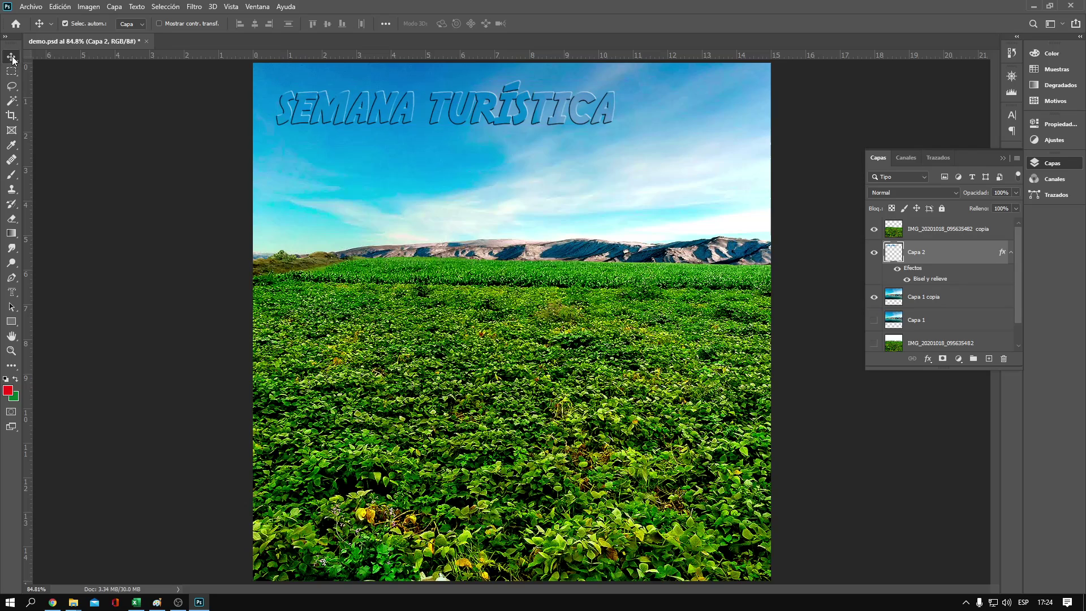
click(148, 170)
drag(509, 117, 500, 117)
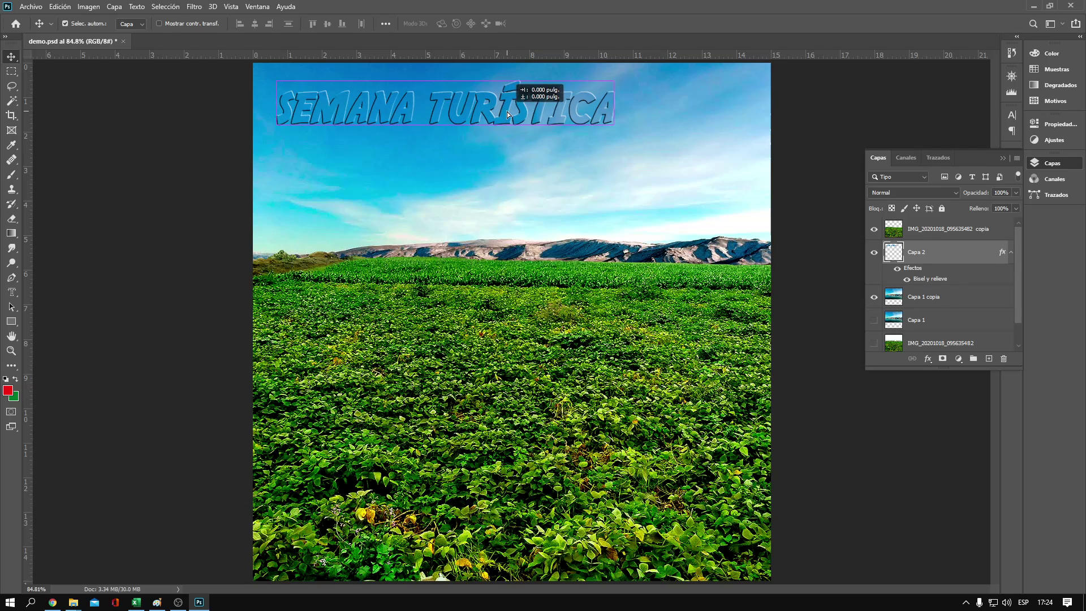
drag(501, 117, 501, 117)
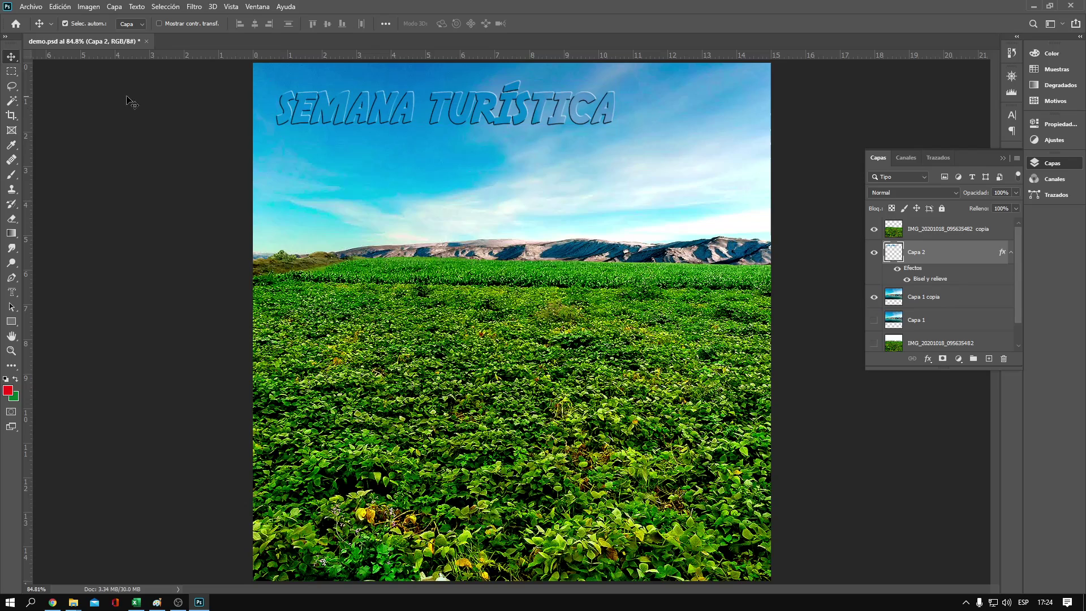
click(96, 136)
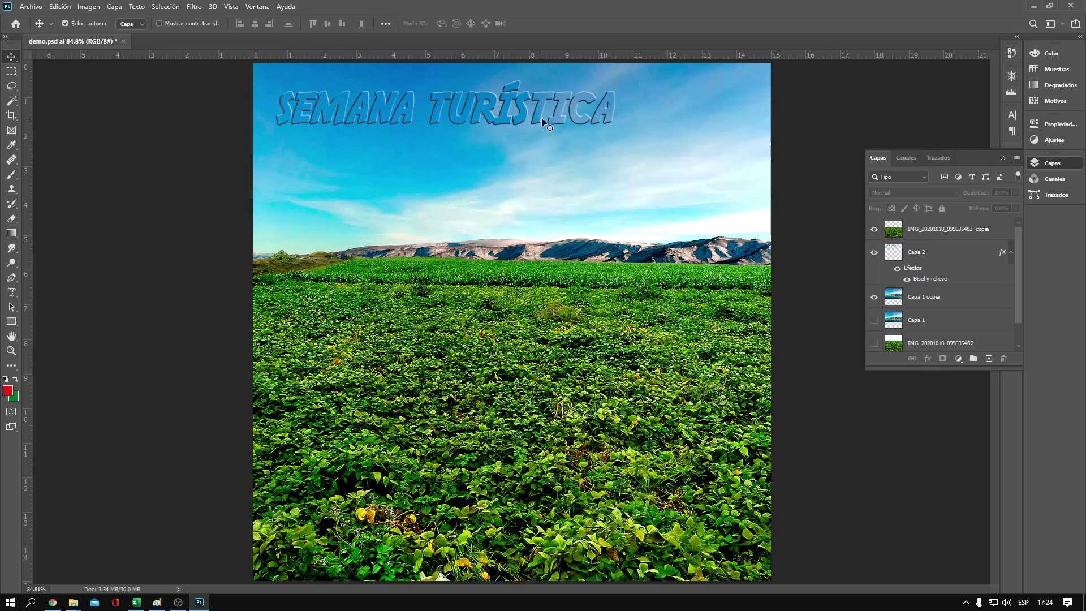
click(948, 257)
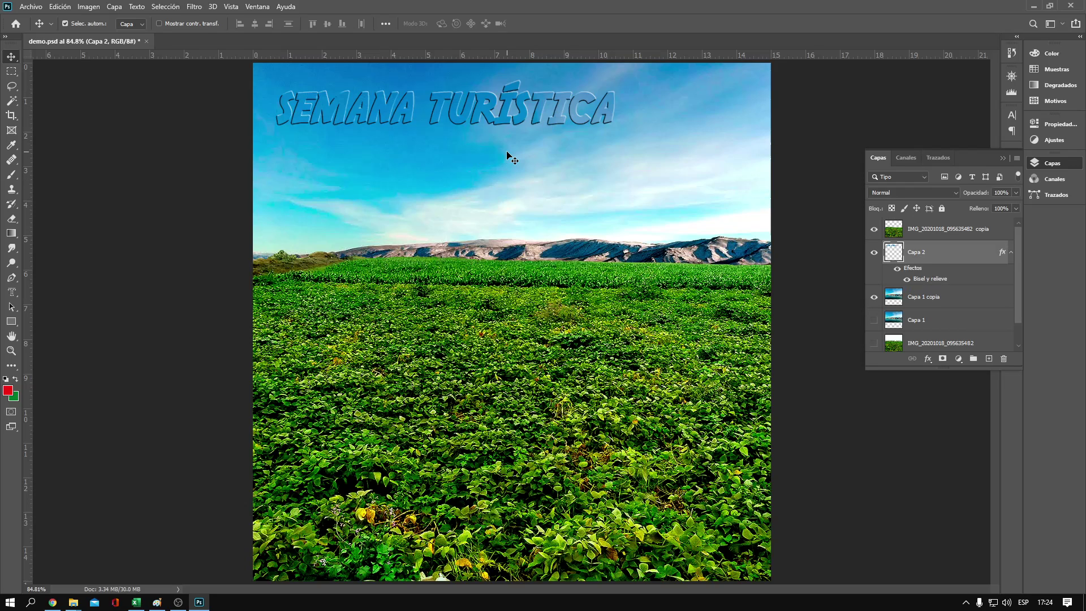
click(945, 300)
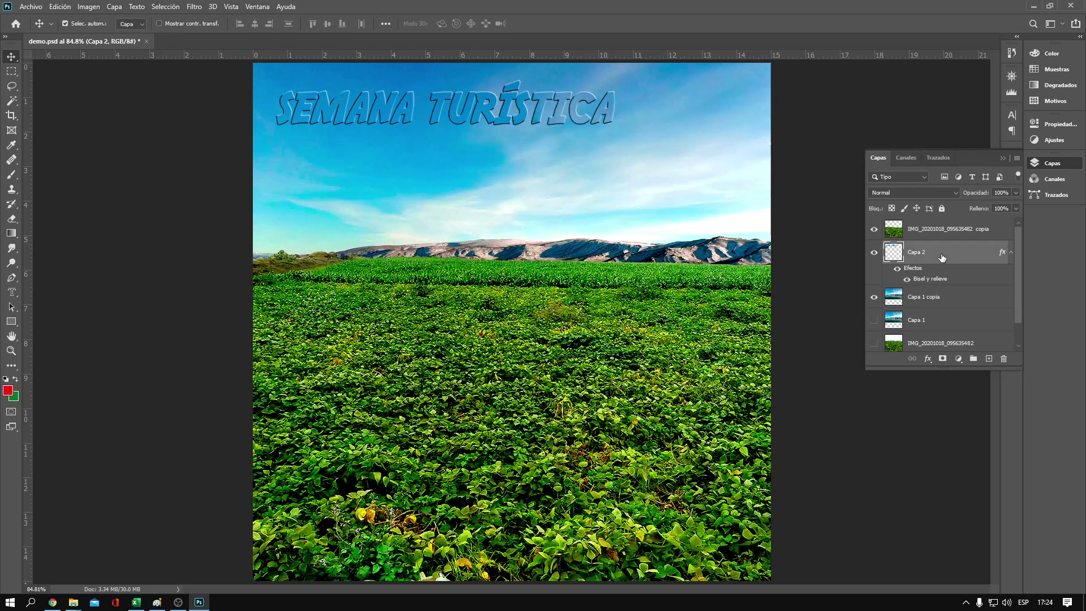